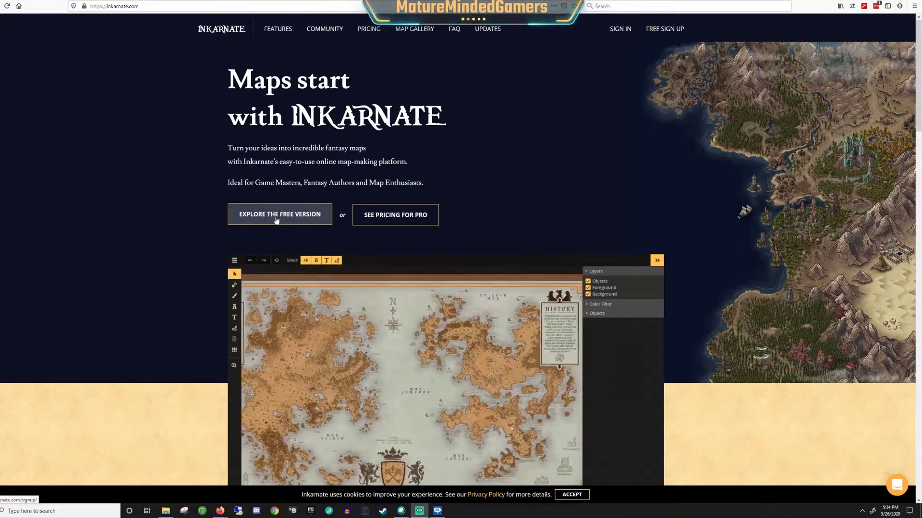
# Step: Open the Dalmore-0.2 map in the editor and look over its southern half around Hart Woods
pyautogui.click(366, 218)
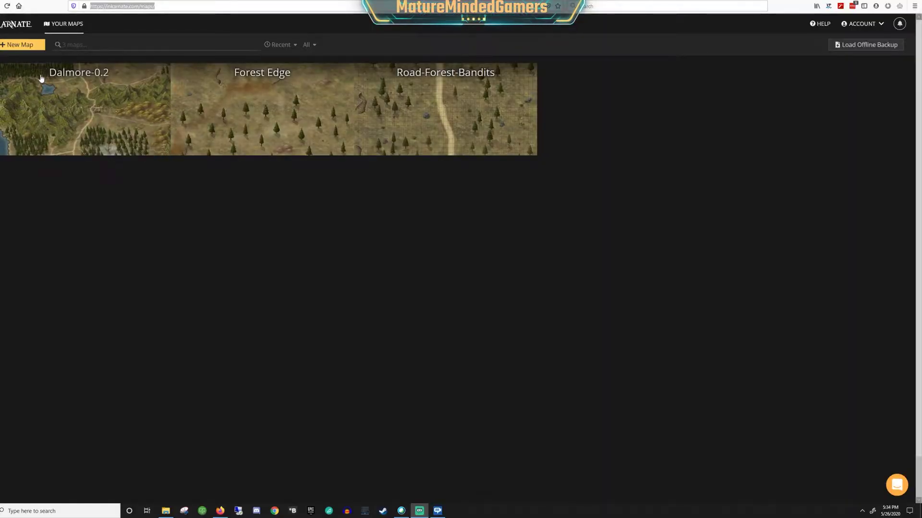
pyautogui.click(78, 123)
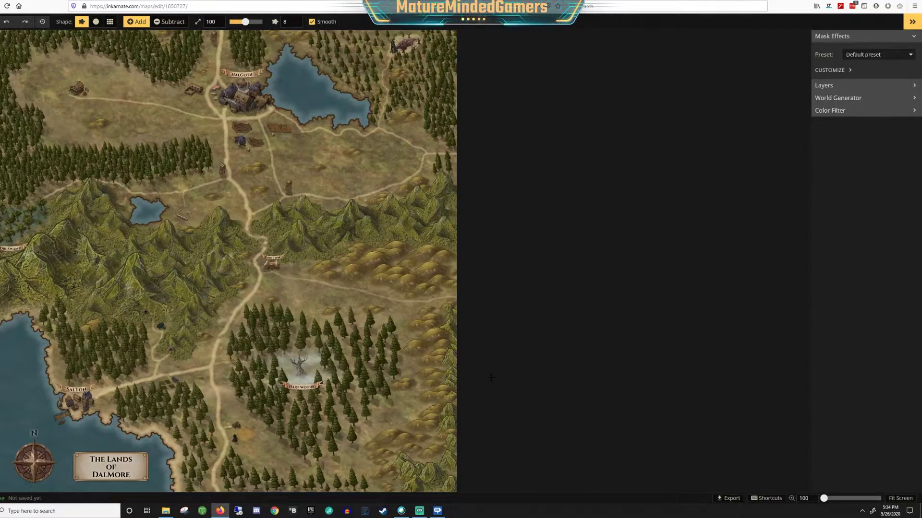
pyautogui.scroll(-1, 223, 336)
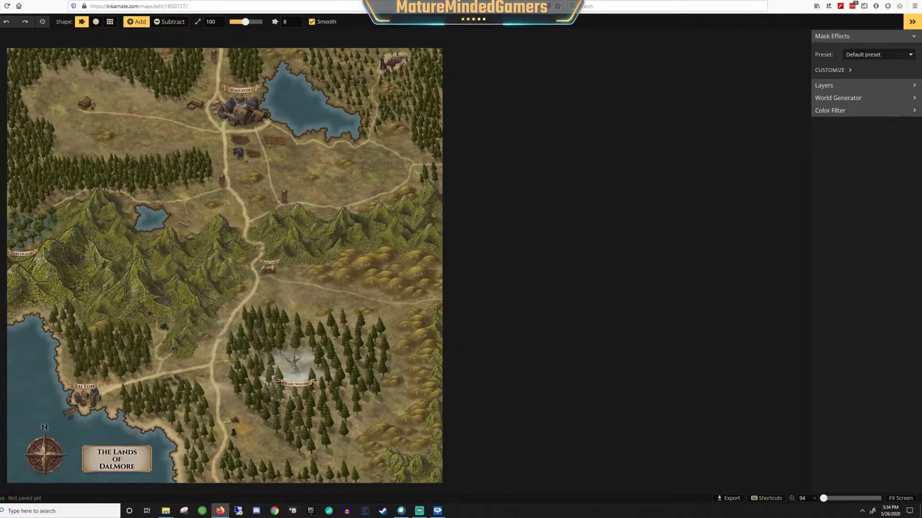
pyautogui.scroll(5, 282, 382)
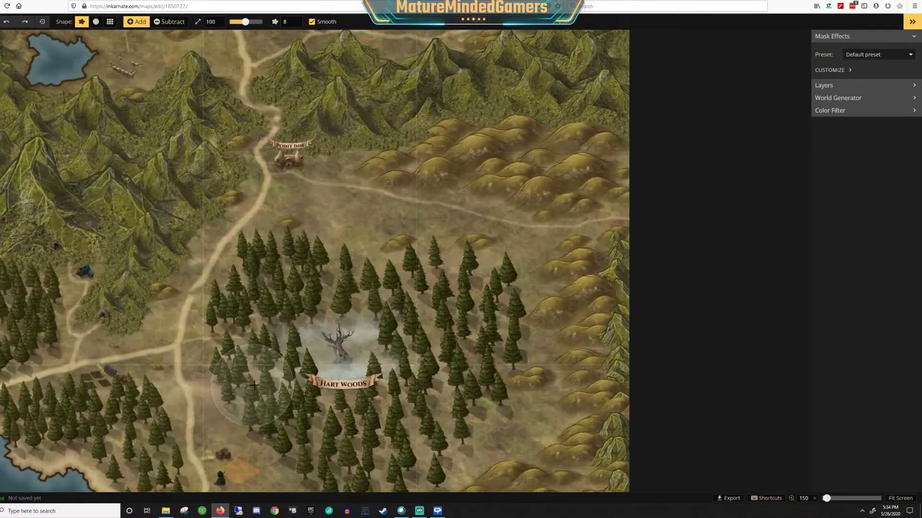
pyautogui.scroll(-3, 253, 385)
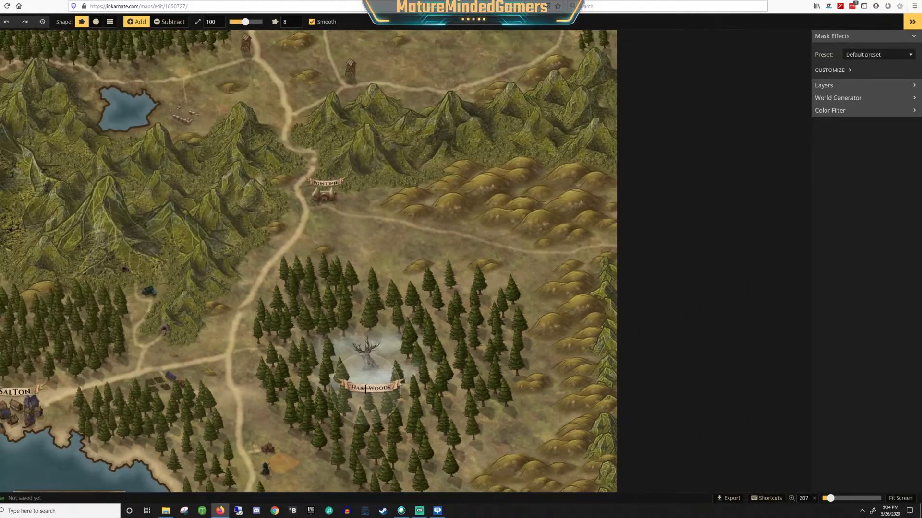
pyautogui.scroll(-3, 366, 388)
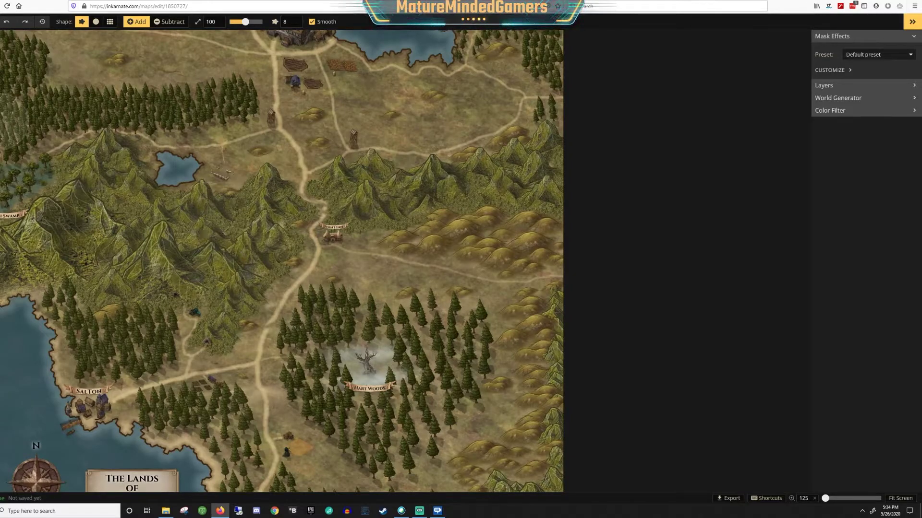
# Step: Select the cave stamp at the foot of the mountains northeast of Salton and resize it to 26
pyautogui.press('v')
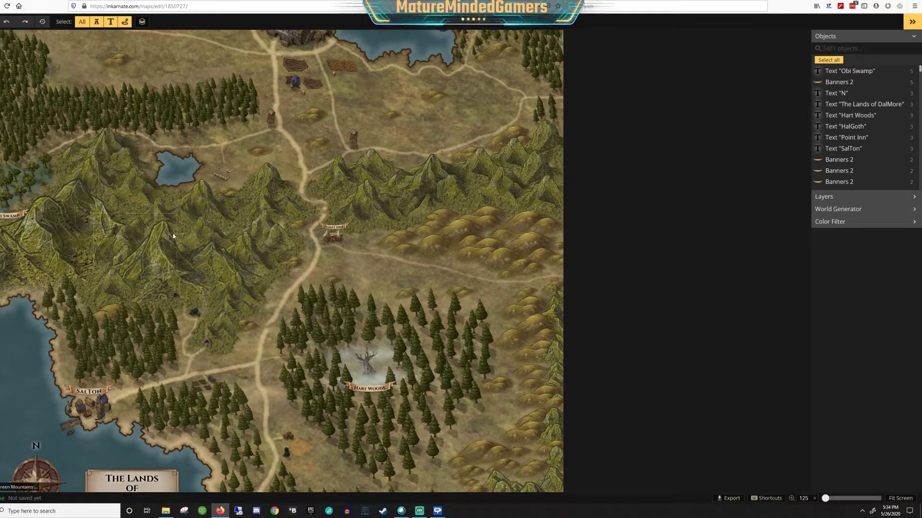
pyautogui.click(319, 335)
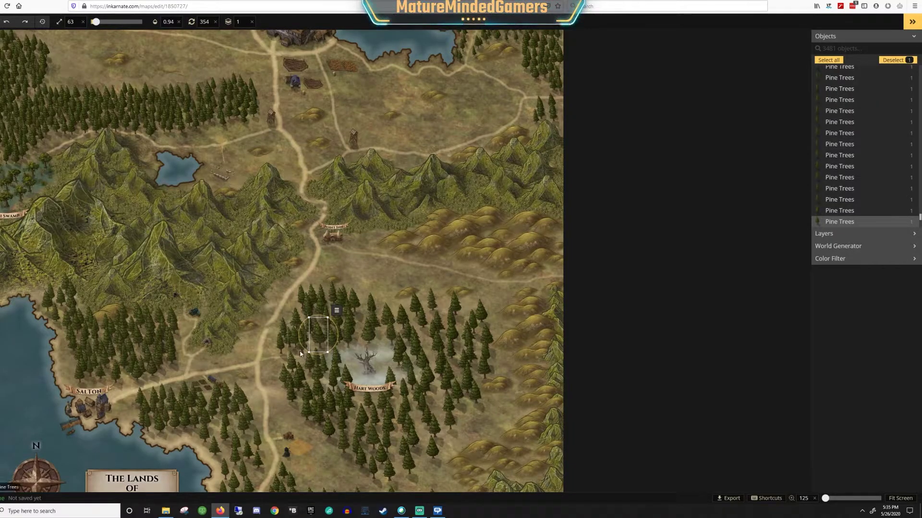
pyautogui.scroll(1, 209, 345)
pyautogui.scroll(5, 209, 345)
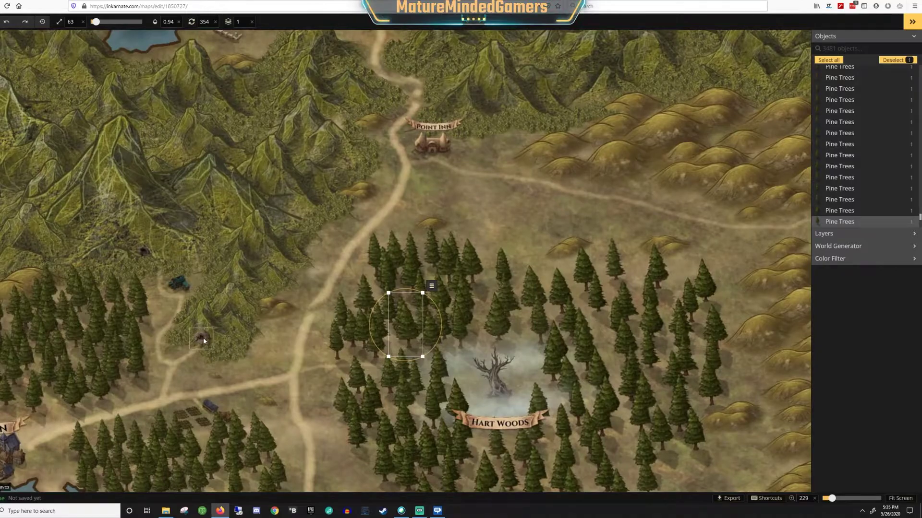
pyautogui.click(203, 338)
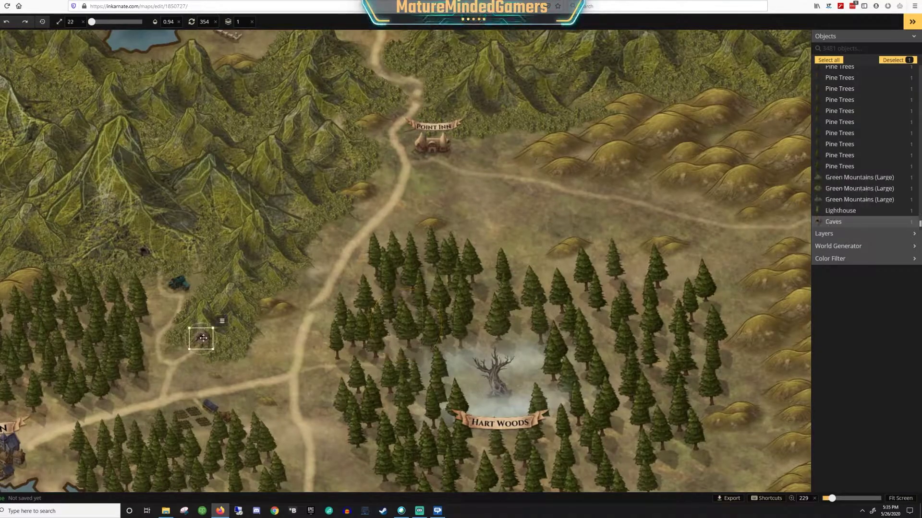
pyautogui.moveTo(219, 324)
pyautogui.mouseDown()
pyautogui.moveTo(237, 307)
pyautogui.moveTo(203, 333)
pyautogui.moveTo(212, 323)
pyautogui.mouseUp()
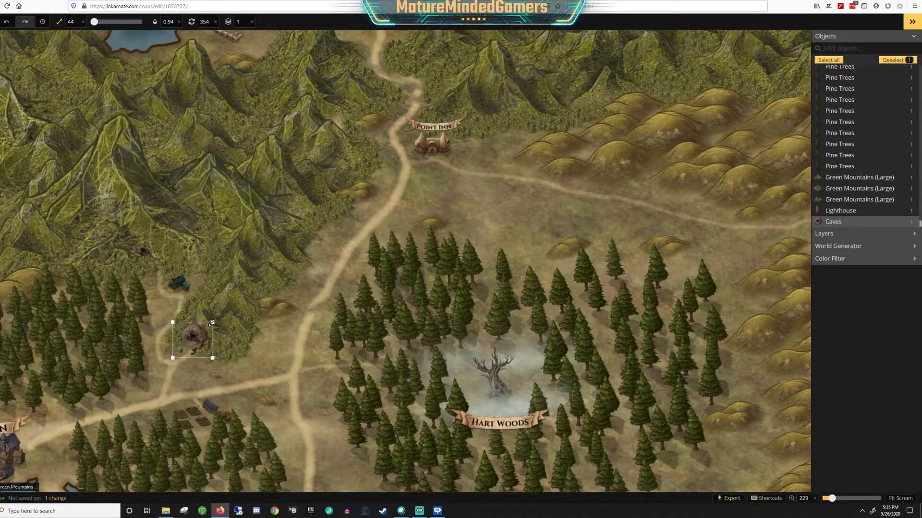
pyautogui.moveTo(173, 358); pyautogui.dragTo(183, 351)
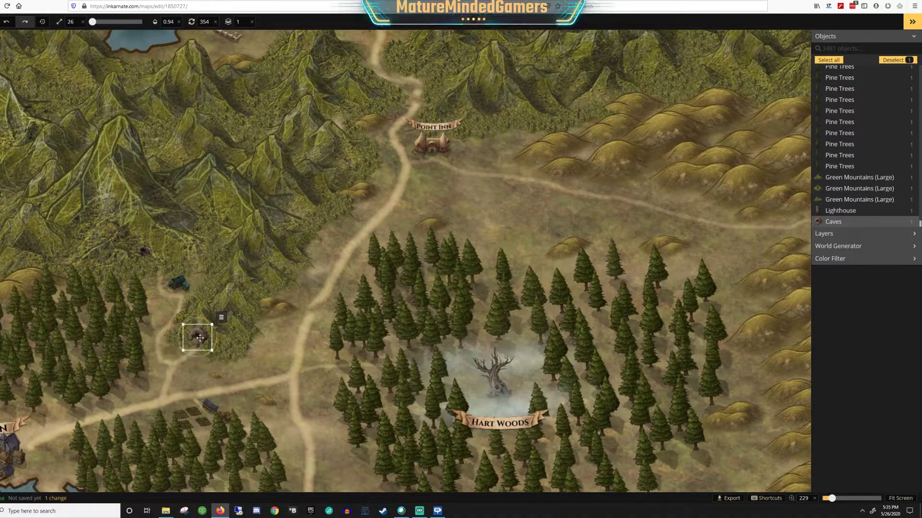
# Step: Activate the Brush tool and pick the first sandy texture of the Fantasy Regional HD style from the texture catalog
pyautogui.scroll(-3, 286, 328)
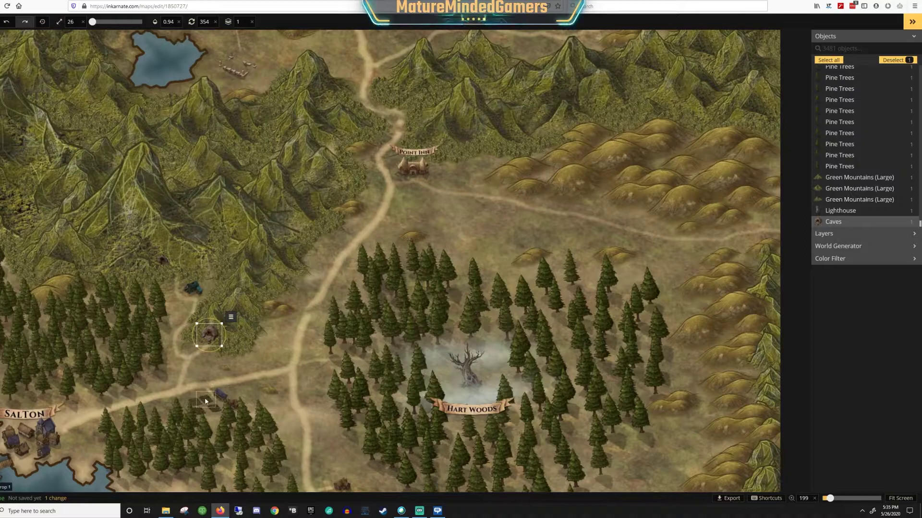
pyautogui.scroll(-8, 422, 207)
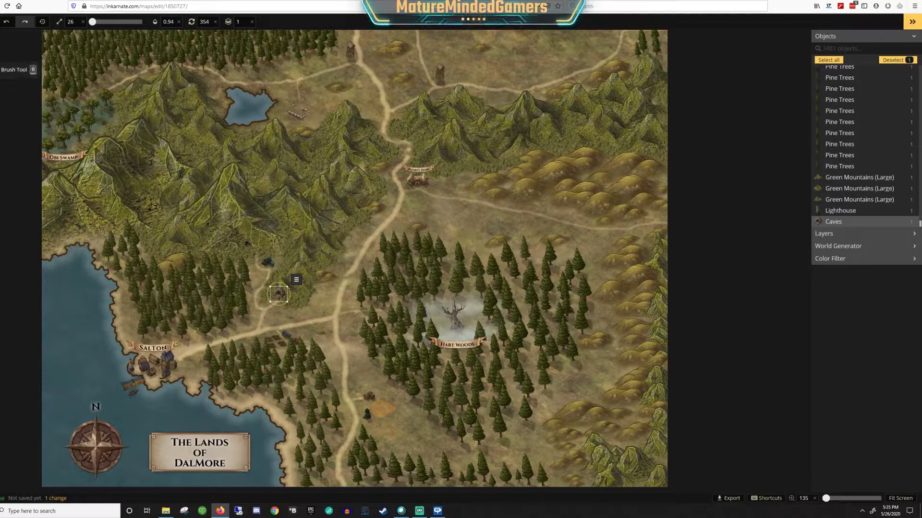
pyautogui.press('b')
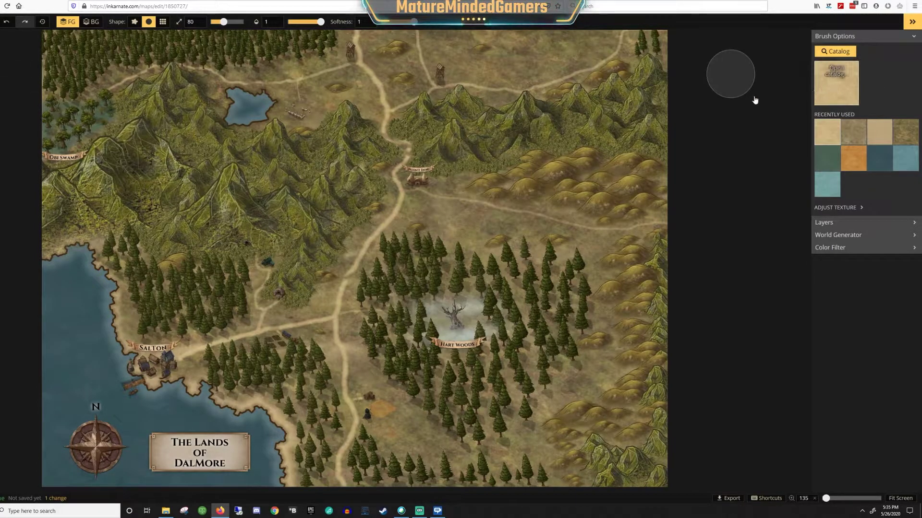
pyautogui.click(835, 51)
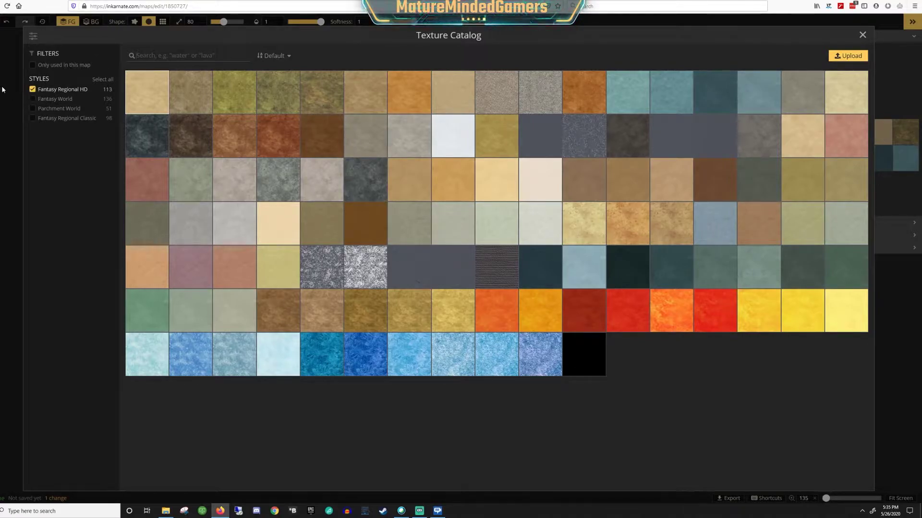
pyautogui.click(147, 92)
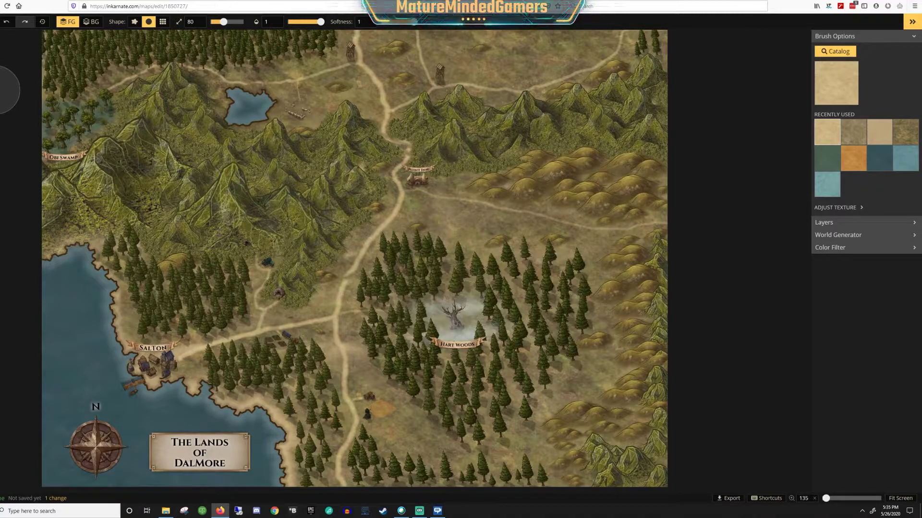
# Step: Activate the Stamp tool and browse the Fantasy Regional HD stamps in the stamp catalog
pyautogui.press('s')
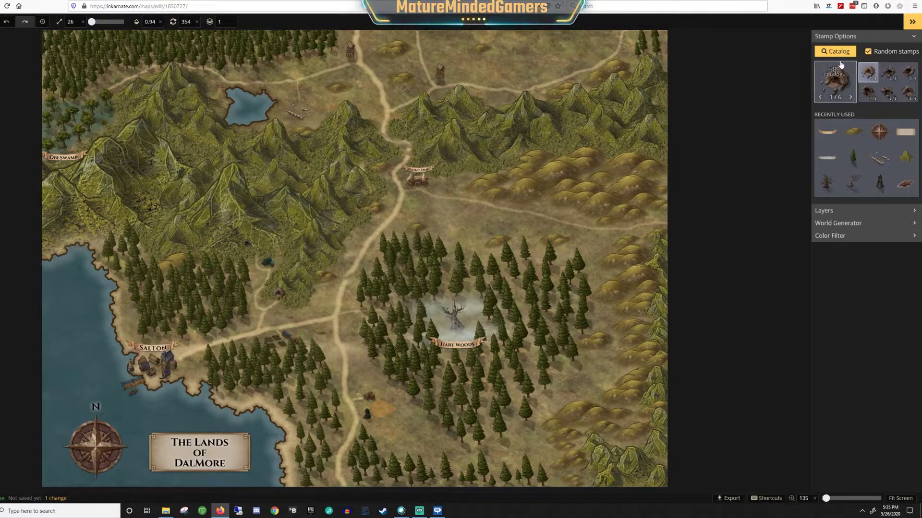
pyautogui.press('c')
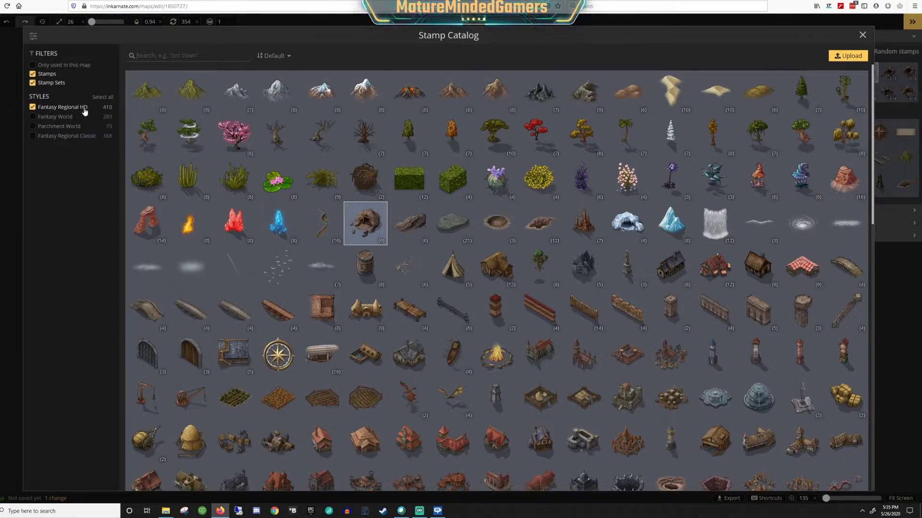
pyautogui.scroll(-5, 597, 351)
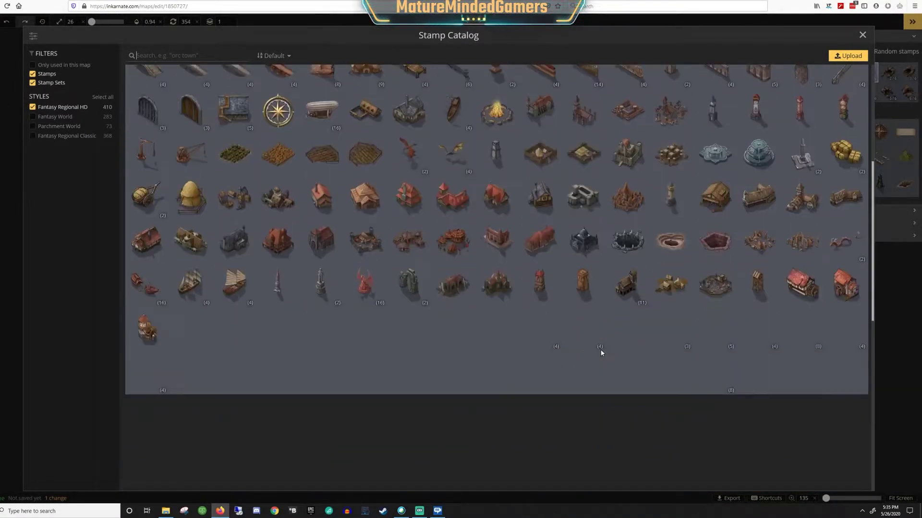
pyautogui.scroll(-5, 601, 353)
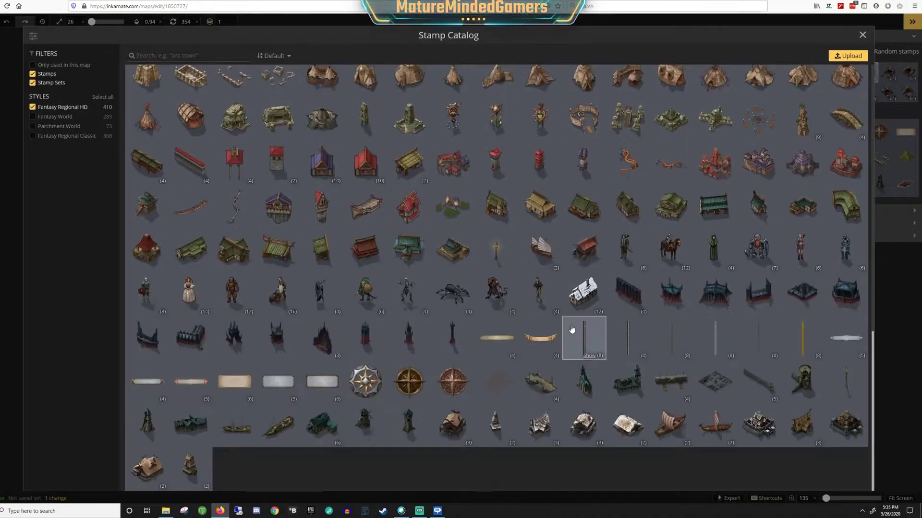
pyautogui.scroll(15, 570, 326)
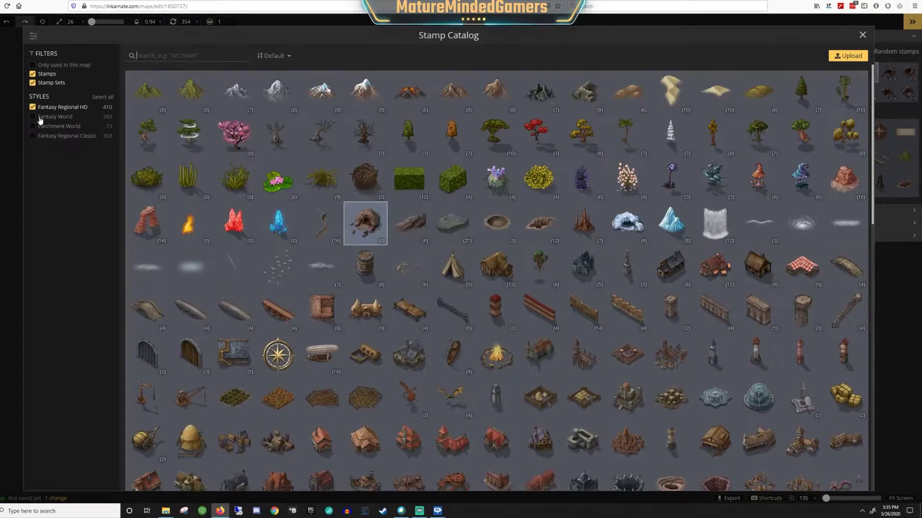
# Step: Filter the stamp catalog to the Fantasy World style and to the Parchment World style, and browse each one's stamps
pyautogui.click(36, 109)
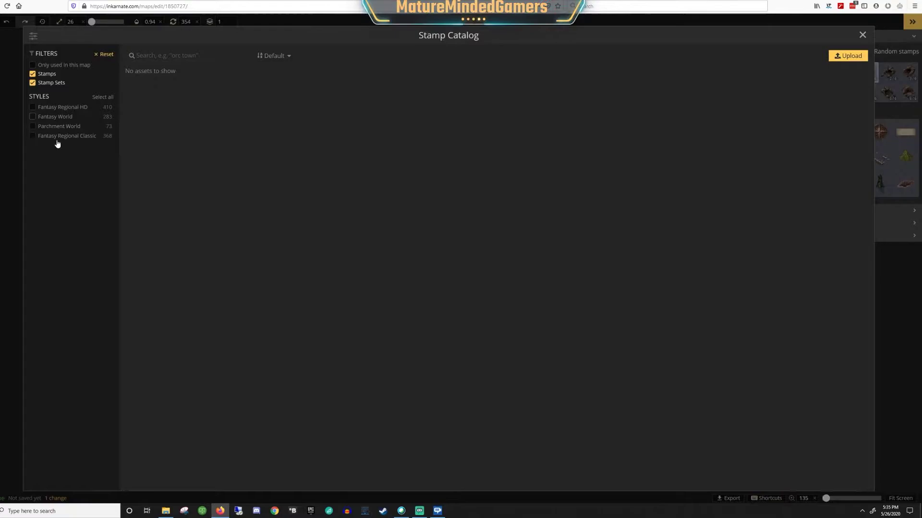
pyautogui.click(54, 117)
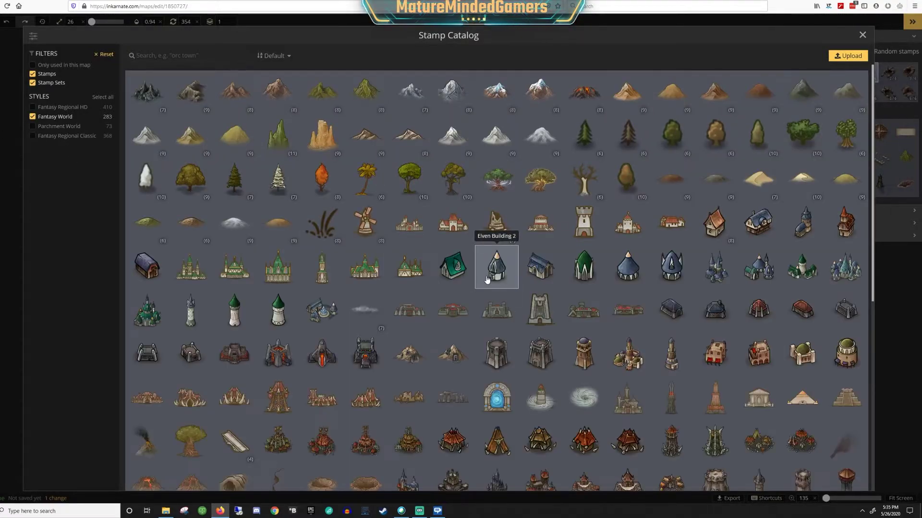
pyautogui.scroll(-7, 486, 279)
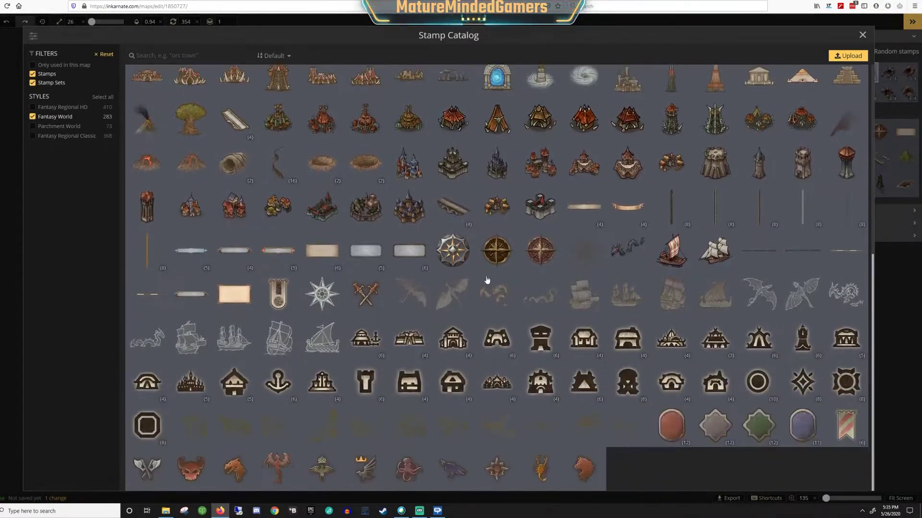
pyautogui.click(31, 126)
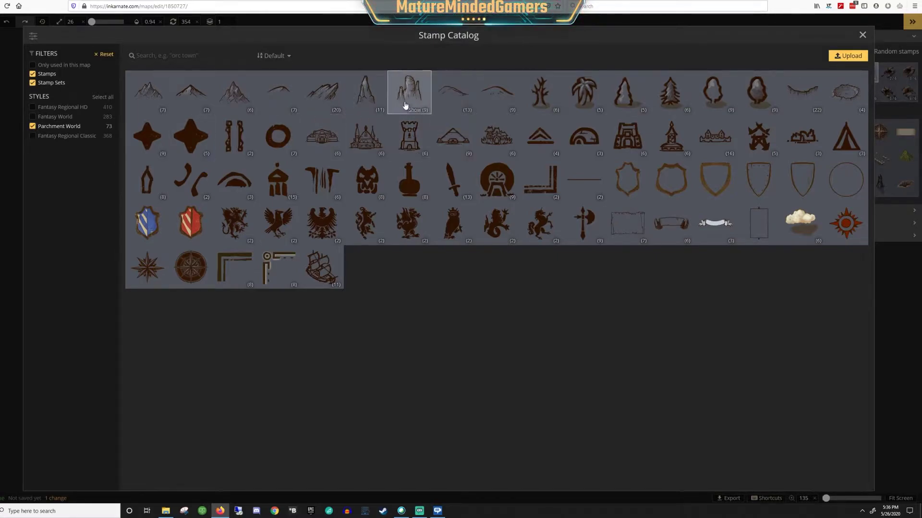
pyautogui.click(32, 128)
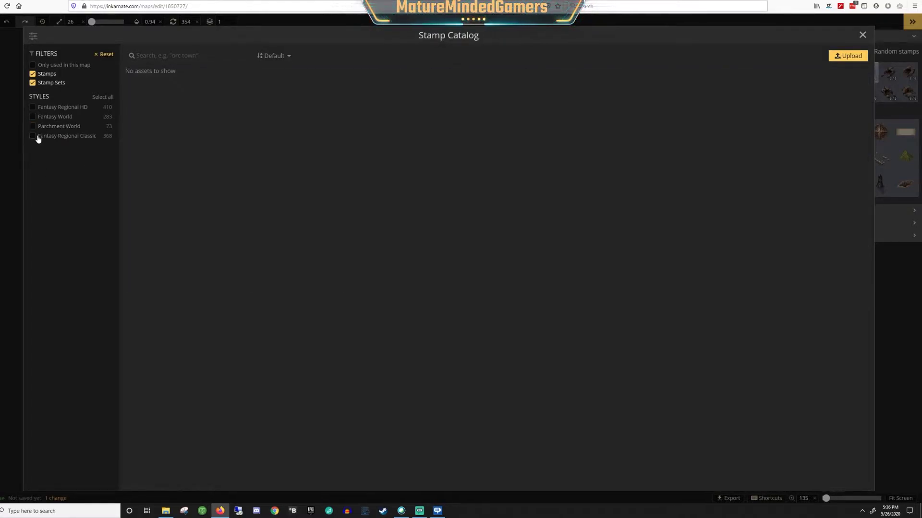
# Step: Browse the Fantasy Regional Classic stamps, clear that style filter and close the stamp catalog
pyautogui.click(37, 138)
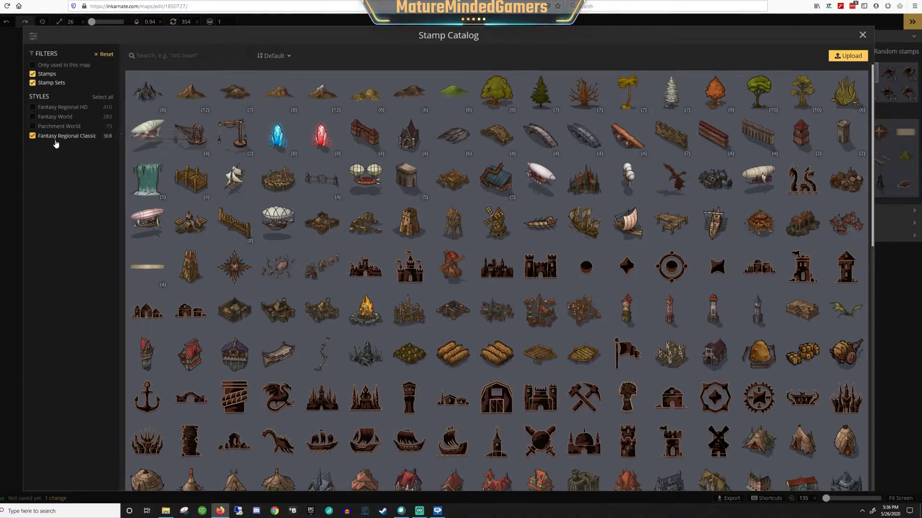
pyautogui.scroll(-3, 488, 355)
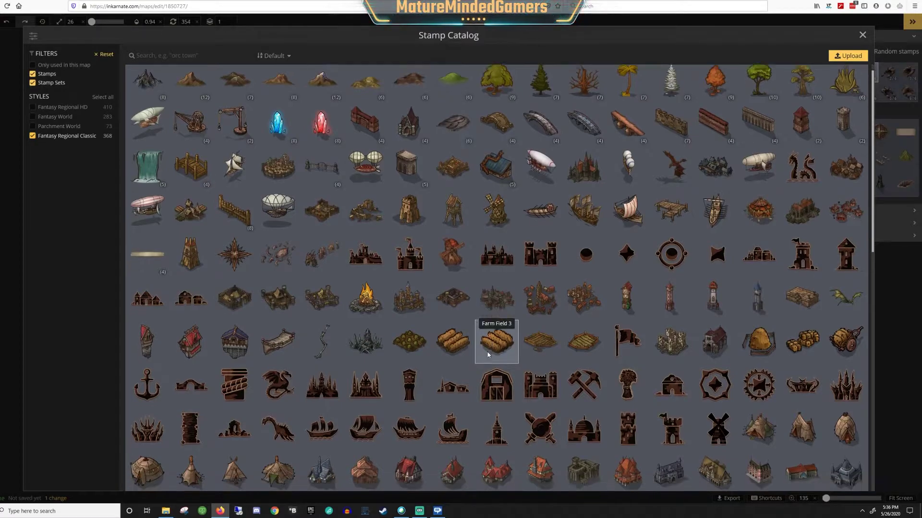
pyautogui.scroll(-5, 488, 356)
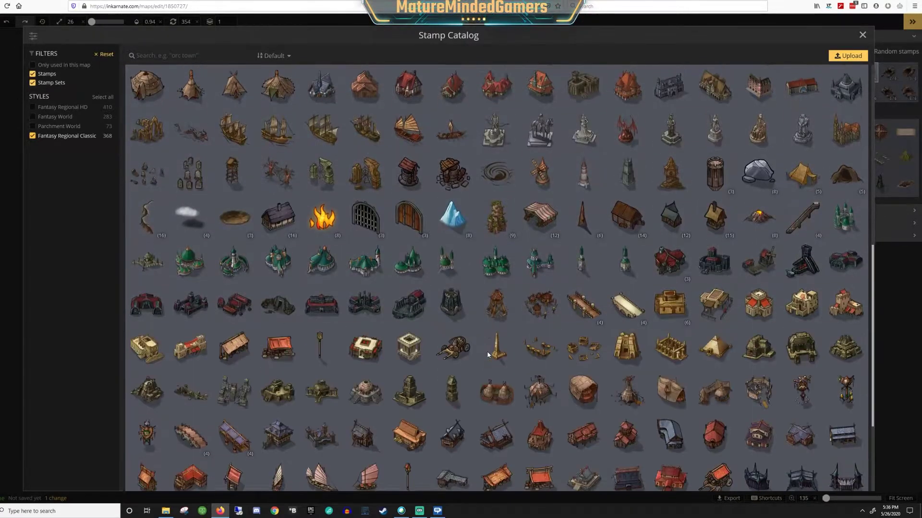
pyautogui.scroll(10, 494, 352)
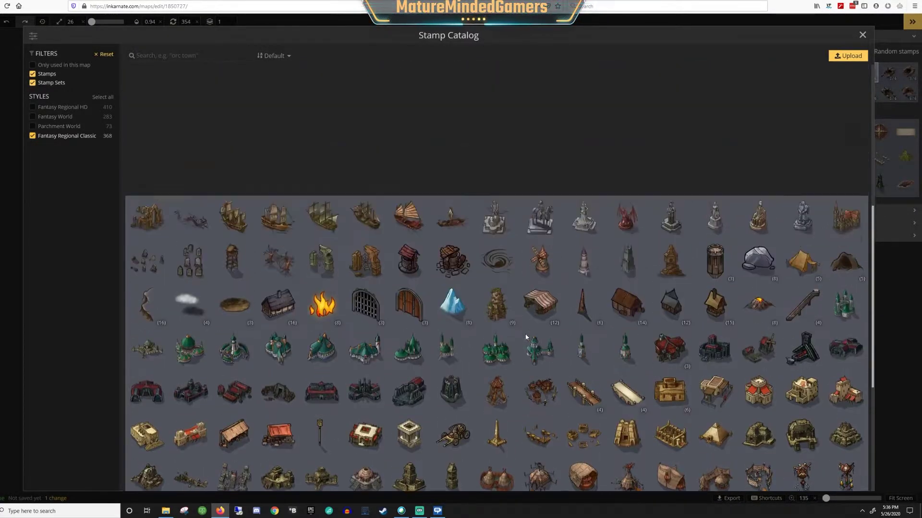
pyautogui.click(32, 137)
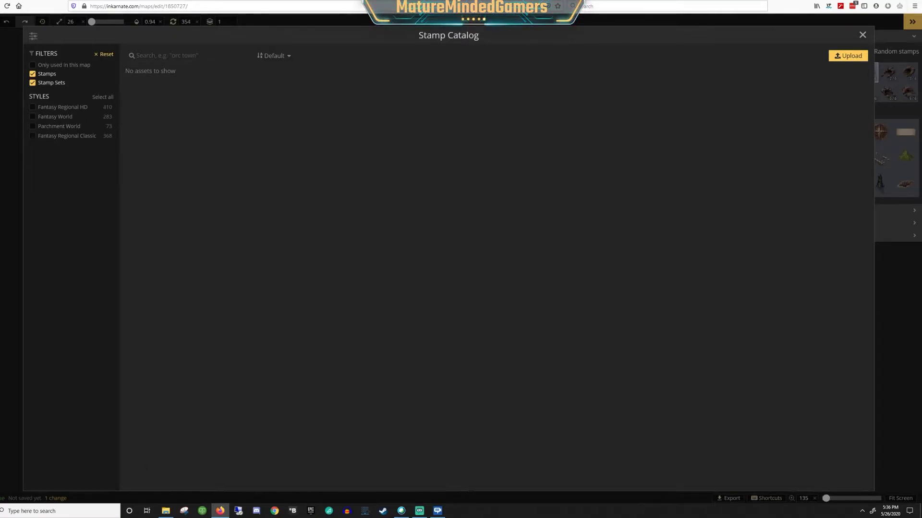
pyautogui.click(874, 29)
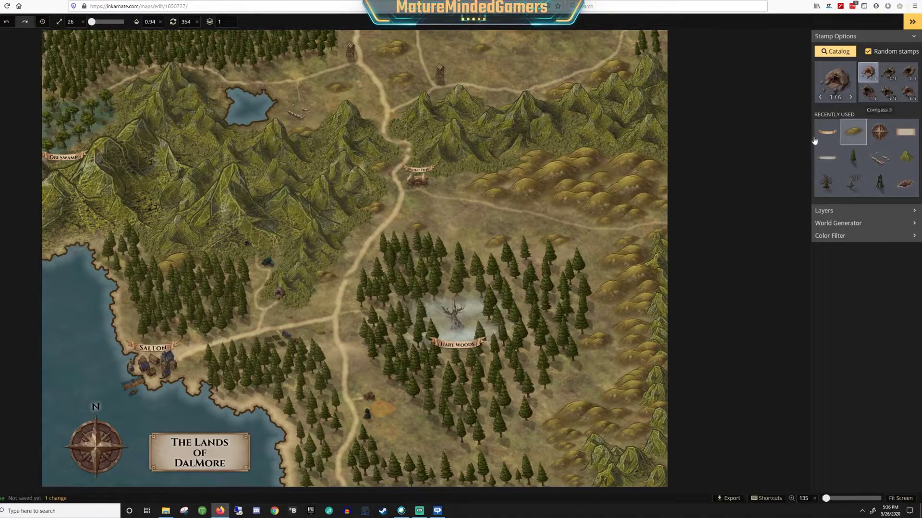
# Step: Place an Abandoned Mage Tower stamp on the open ground between Point Inn and Hart Woods
pyautogui.click(880, 184)
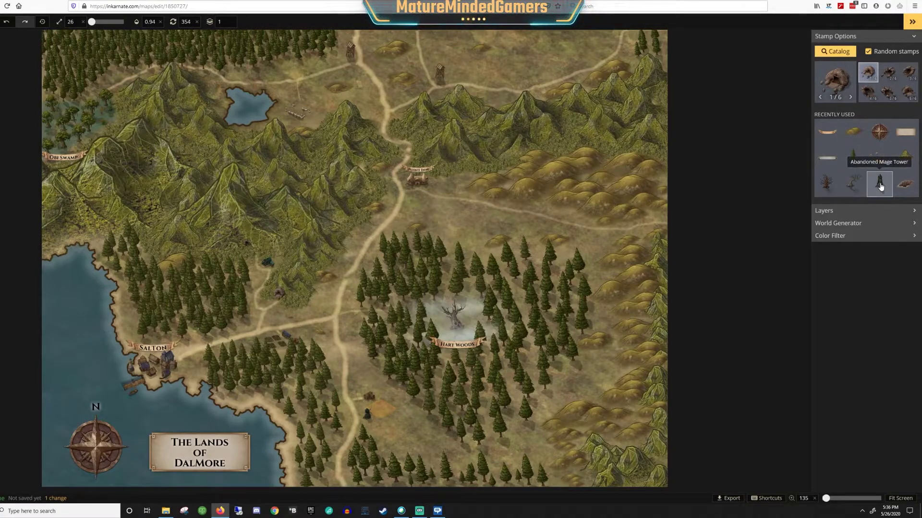
pyautogui.click(454, 214)
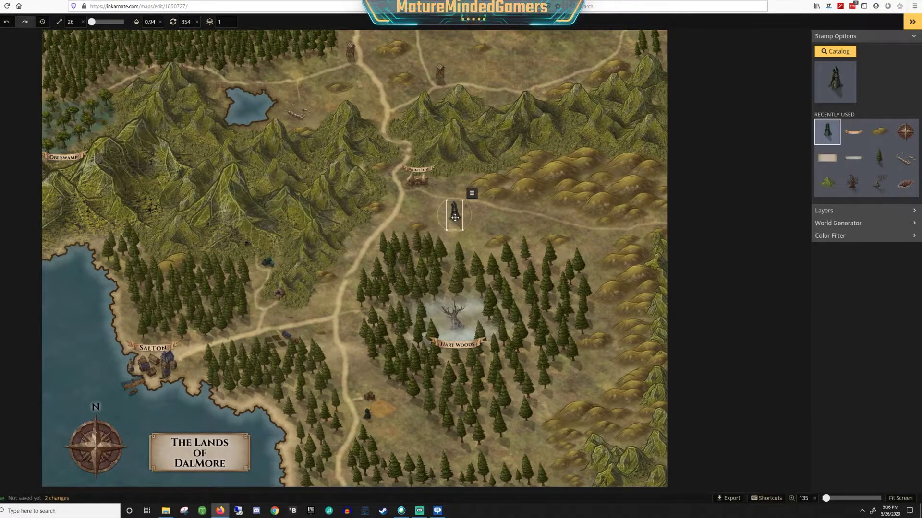
# Step: Enlarge the mage tower stamp above Hart Woods to size 113 and lower its opacity to 0.86
pyautogui.moveTo(464, 200); pyautogui.dragTo(516, 100)
pyautogui.moveTo(483, 175); pyautogui.dragTo(479, 216)
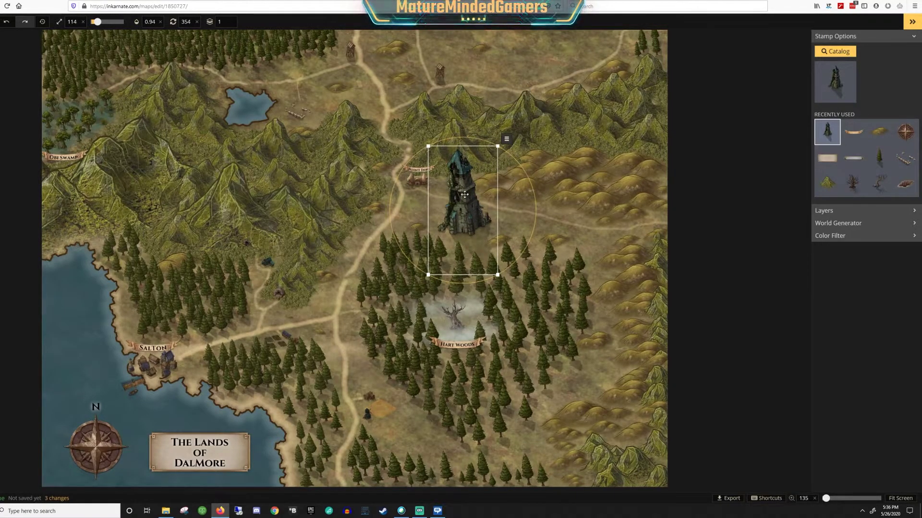
pyautogui.moveTo(494, 148)
pyautogui.mouseDown()
pyautogui.moveTo(503, 143)
pyautogui.moveTo(497, 147)
pyautogui.mouseUp()
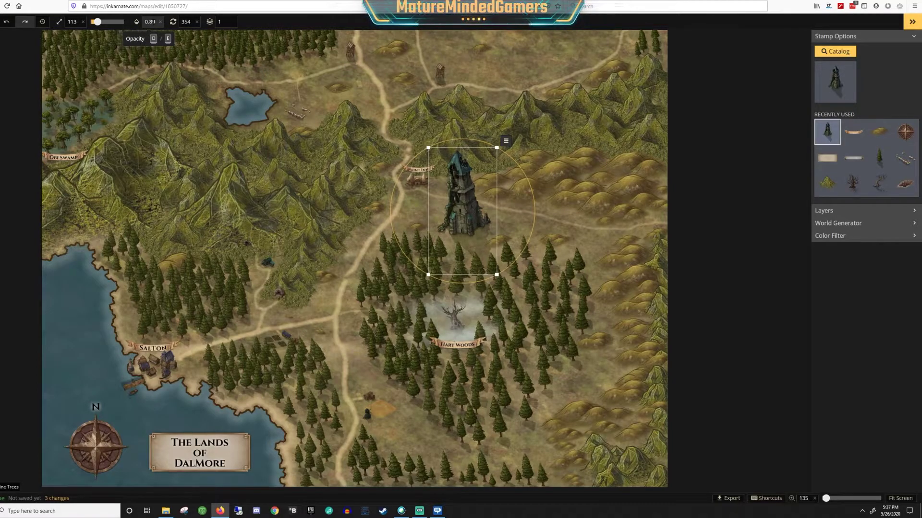
pyautogui.moveTo(135, 24)
pyautogui.mouseDown()
pyautogui.moveTo(103, 30)
pyautogui.moveTo(143, 24)
pyautogui.mouseUp()
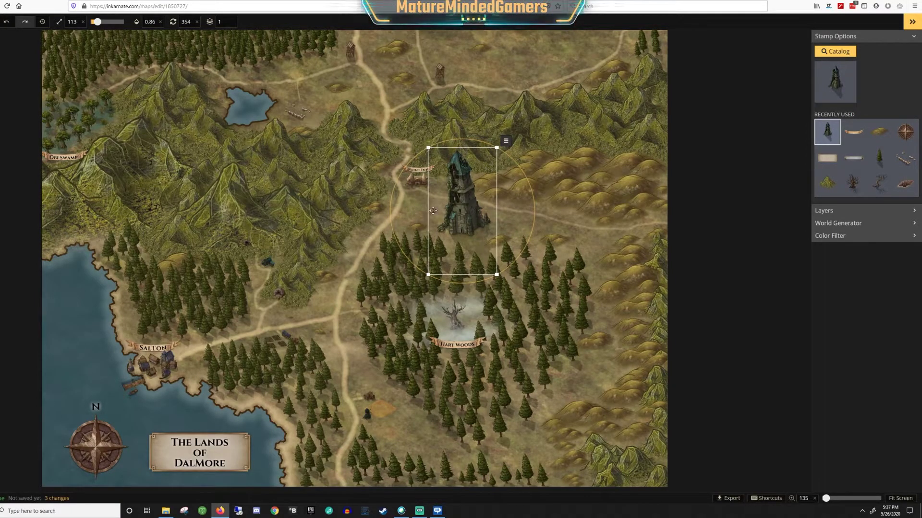
# Step: Place a second Abandoned Mage Tower stamp and move it beside the first one, over Point Inn
pyautogui.scroll(-3, 440, 207)
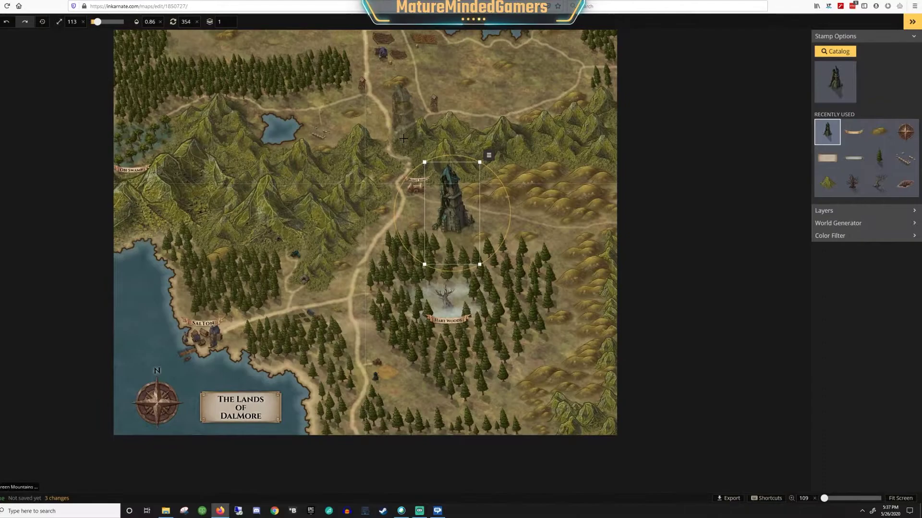
pyautogui.scroll(-1, 403, 138)
pyautogui.click(404, 92)
pyautogui.moveTo(414, 100); pyautogui.dragTo(419, 204)
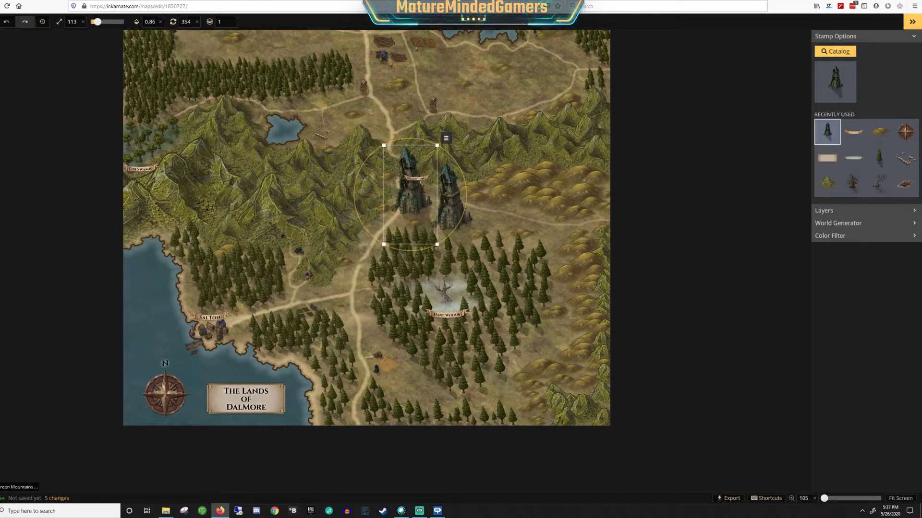
# Step: Delete both Abandoned Mage Tower stamps from the map, using the Select tool for the one above Hart Woods
pyautogui.press('Delete')
pyautogui.click(451, 216)
pyautogui.click(450, 214)
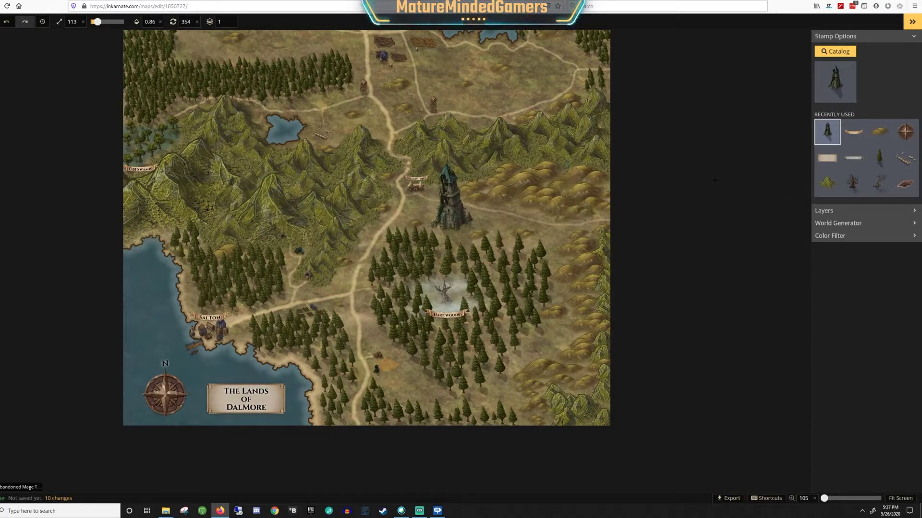
pyautogui.press('v')
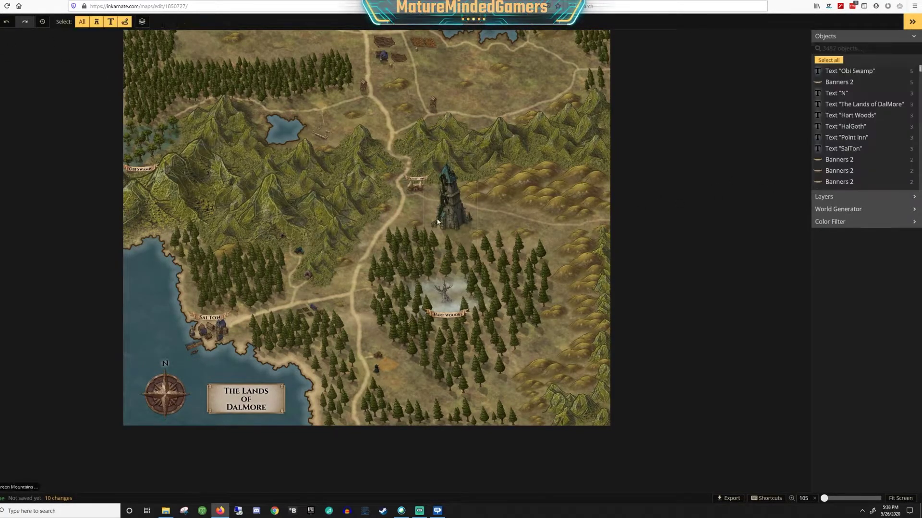
pyautogui.click(451, 218)
pyautogui.press('Delete')
# Step: Delete a single pine tree stamp in Hart Woods and undo the deletion
pyautogui.scroll(4, 450, 256)
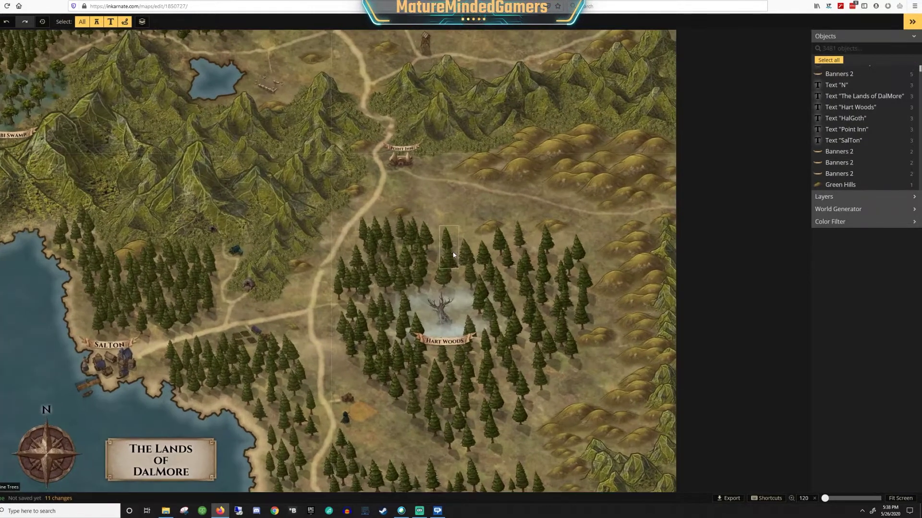
pyautogui.click(420, 285)
pyautogui.press('Delete')
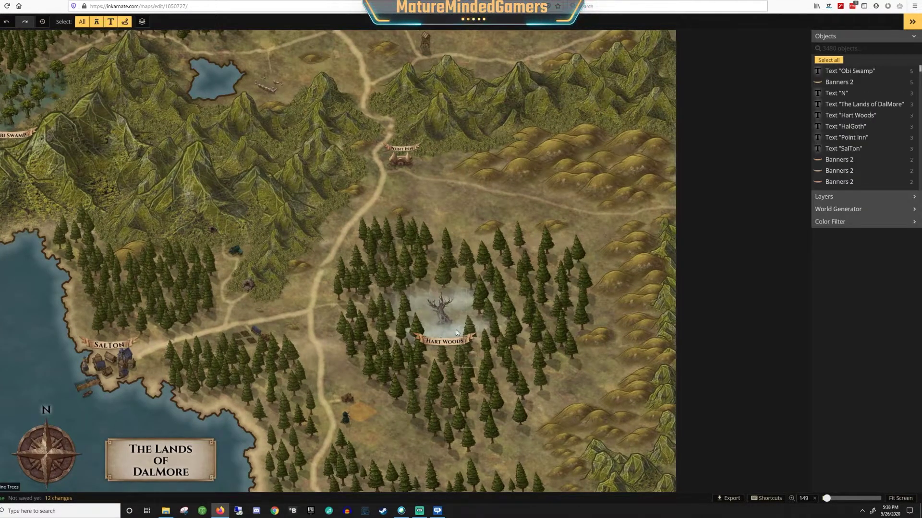
pyautogui.hotkey('ctrl', 'z')
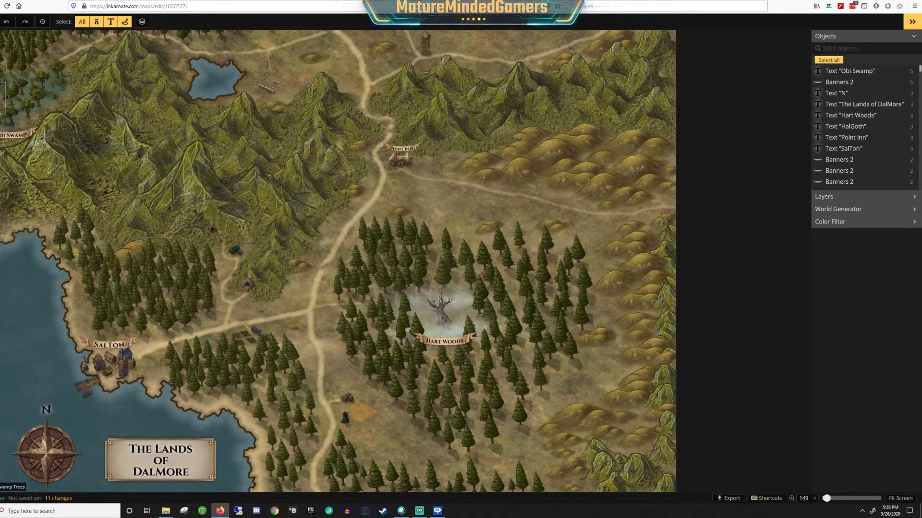
# Step: Draw a dashed white path with thickness 1.5 and opacity 0.8 around Hart Woods, and undo it
pyautogui.press('p')
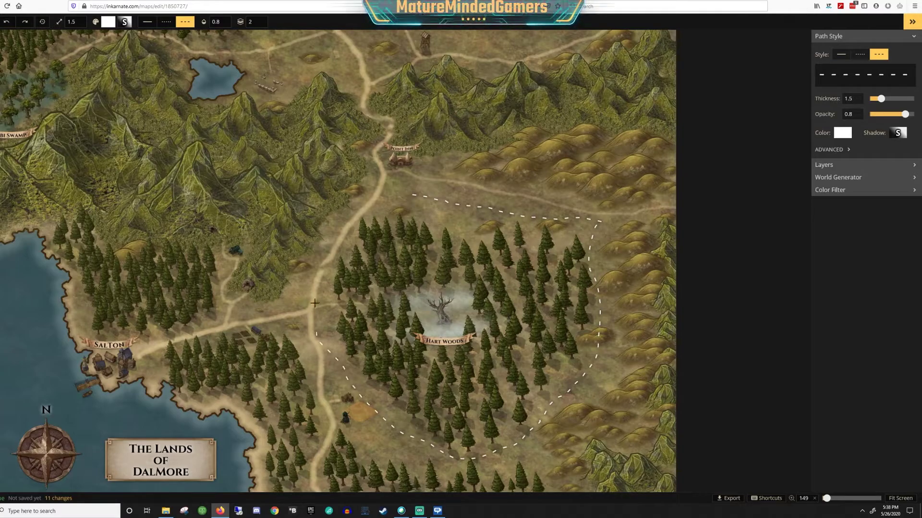
pyautogui.moveTo(406, 196); pyautogui.dragTo(402, 194)
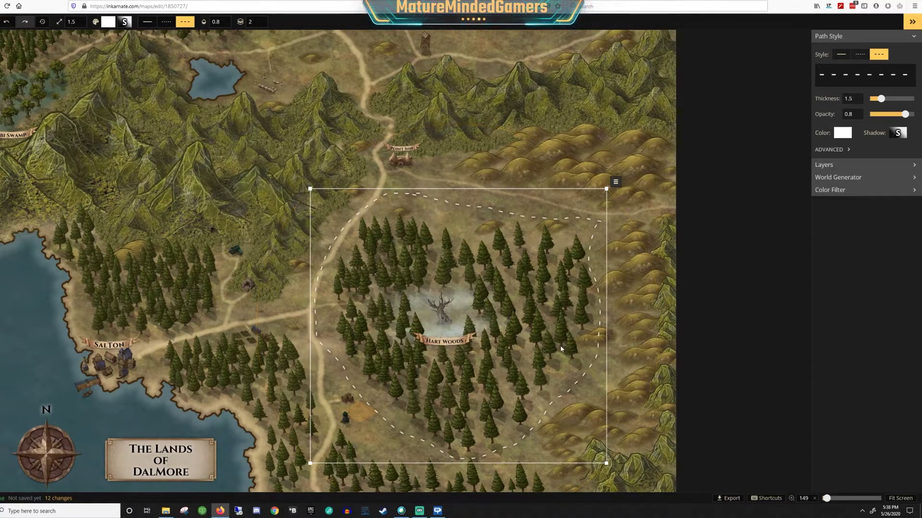
pyautogui.hotkey('ctrl', 'z')
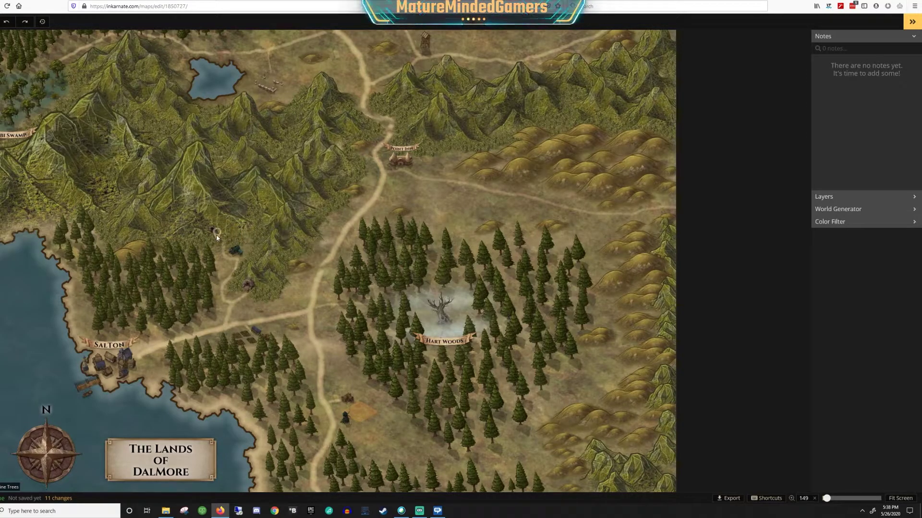
# Step: Place an untitled note marker on the mountains north of Salton and delete it
pyautogui.click(219, 184)
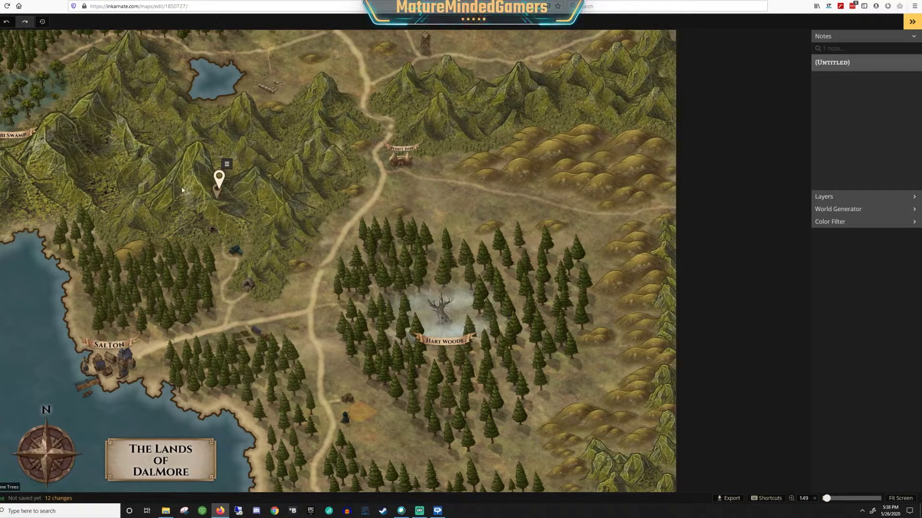
pyautogui.press('Delete')
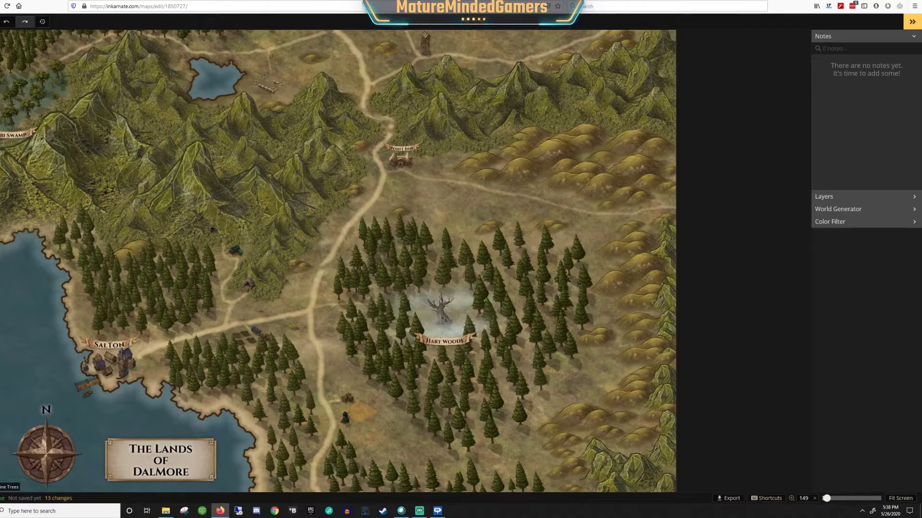
pyautogui.press('g')
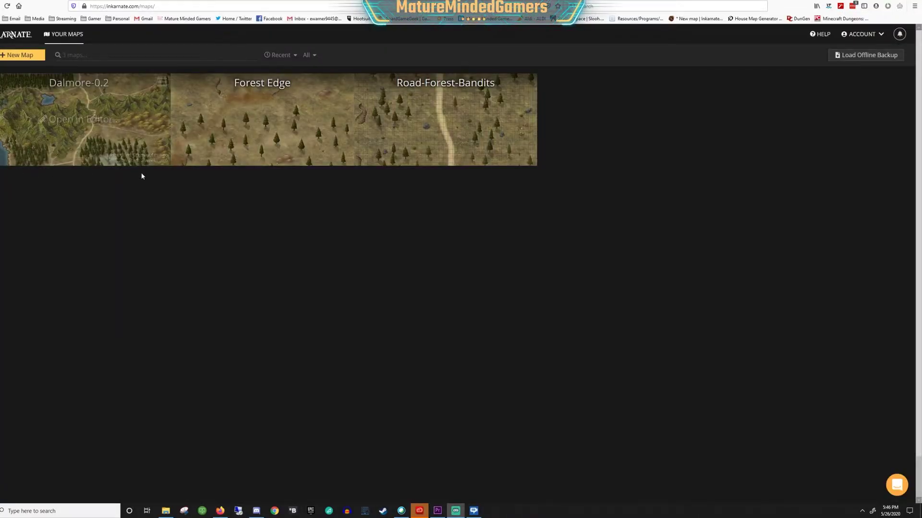
# Step: Open the Road-Forest-Bandits map in the editor and look over the road and the campsite
pyautogui.moveTo(130, 139)
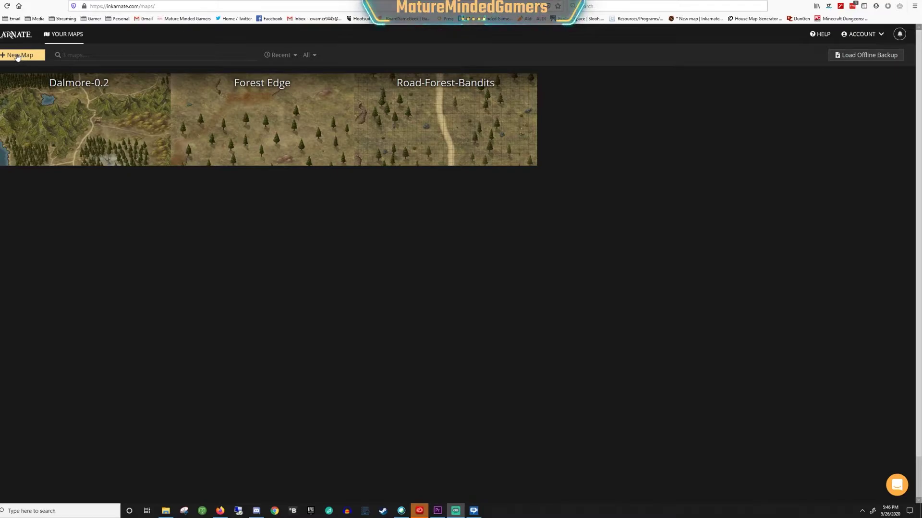
pyautogui.click(63, 55)
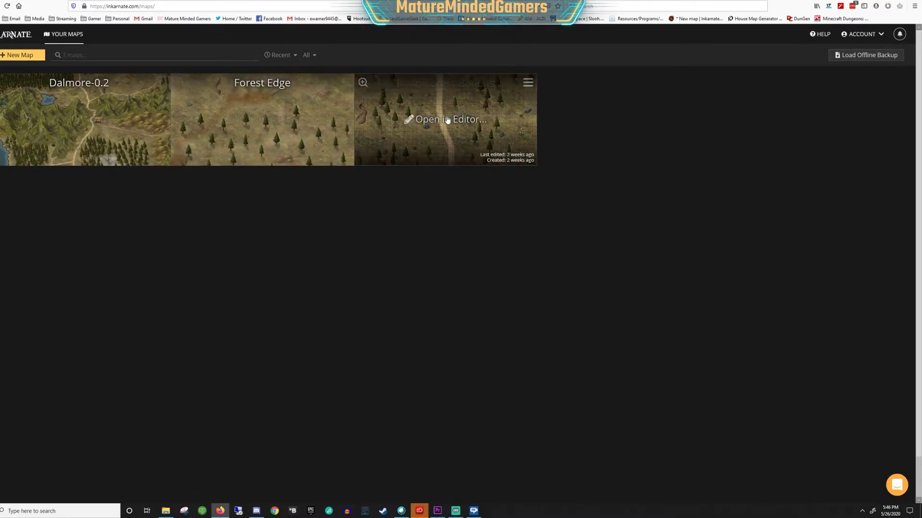
pyautogui.moveTo(420, 132)
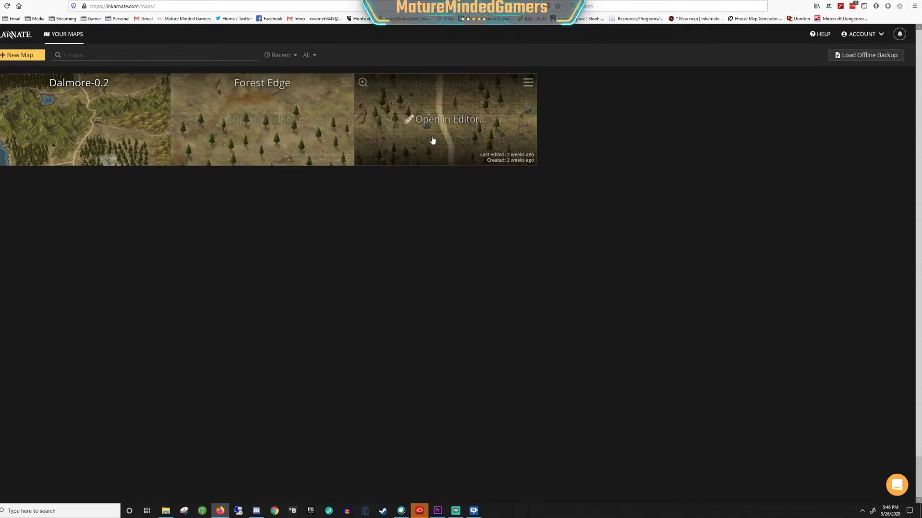
pyautogui.click(435, 139)
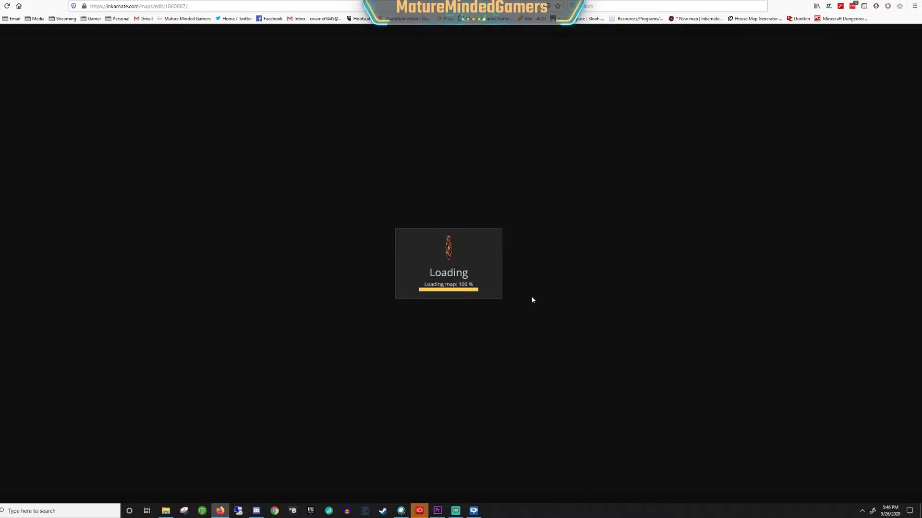
pyautogui.scroll(3, 542, 302)
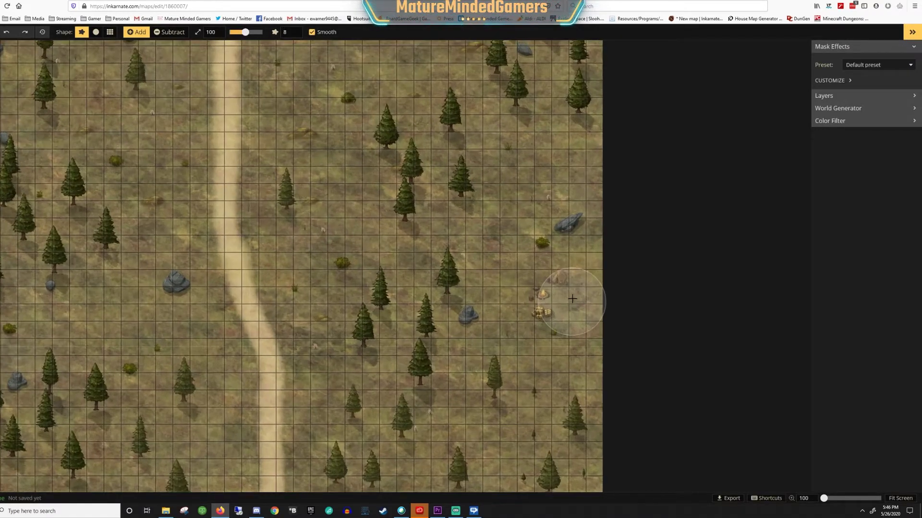
pyautogui.scroll(-4, 190, 226)
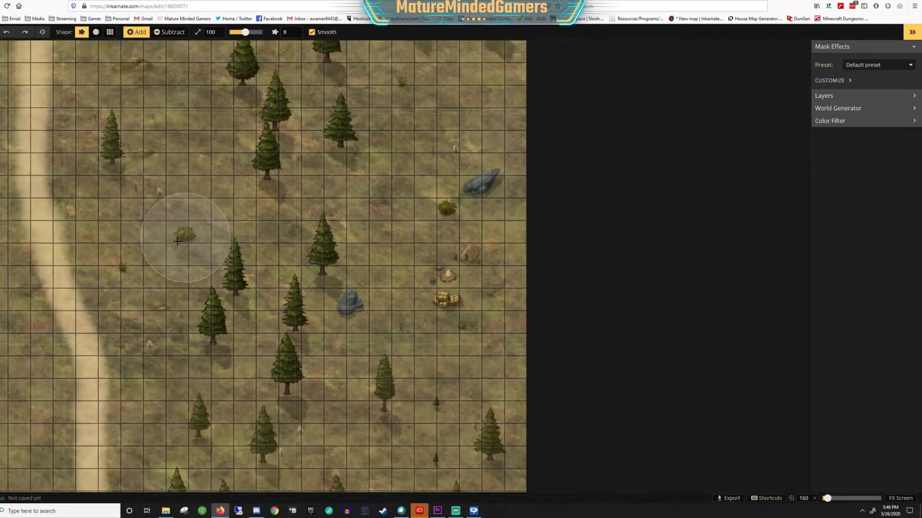
pyautogui.scroll(-2, 137, 257)
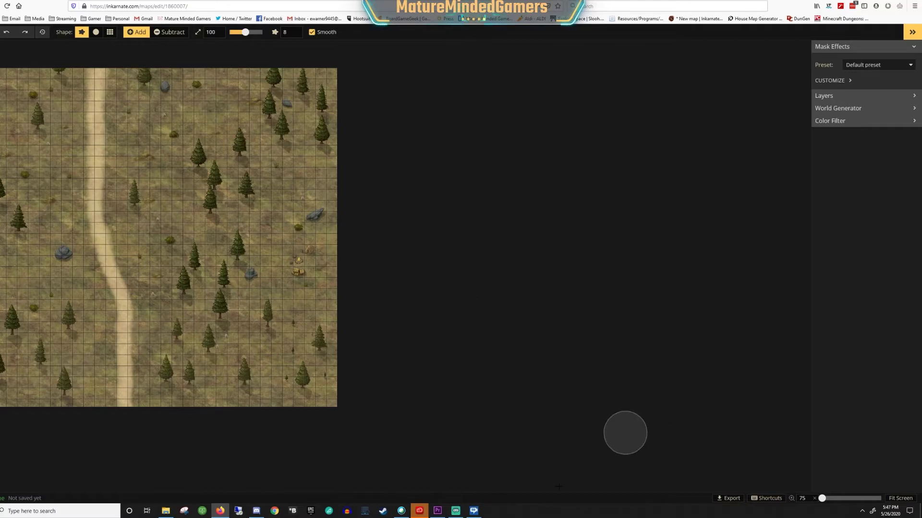
# Step: Start exporting the map as an image and preview the Sepia color filter at intensity 100
pyautogui.click(730, 498)
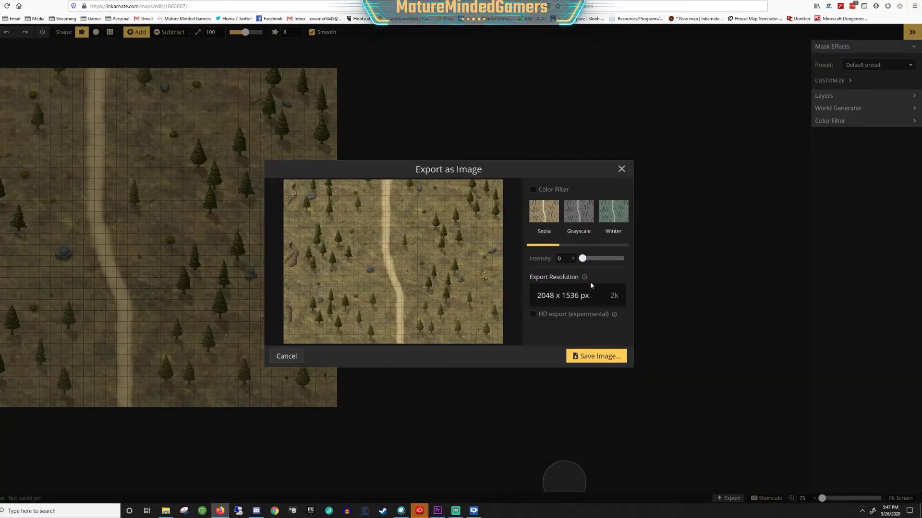
pyautogui.click(583, 259)
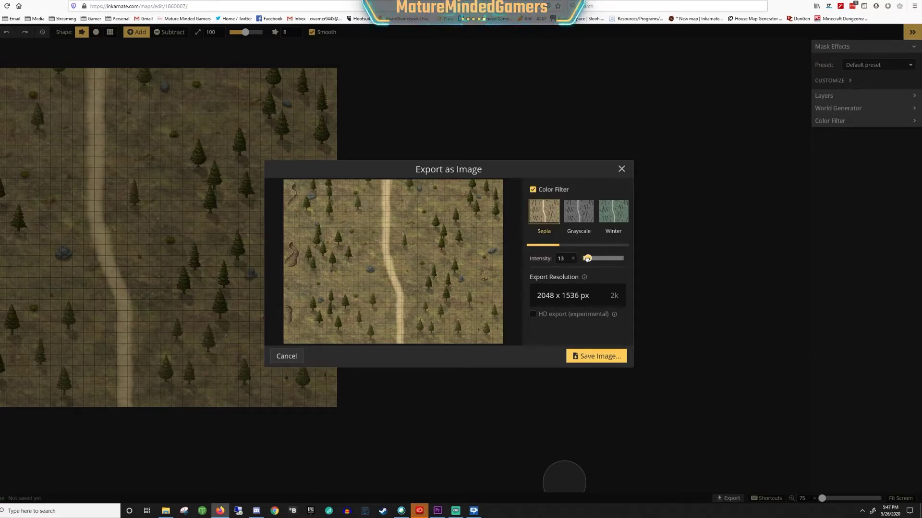
pyautogui.click(586, 259)
pyautogui.moveTo(587, 259); pyautogui.dragTo(623, 258)
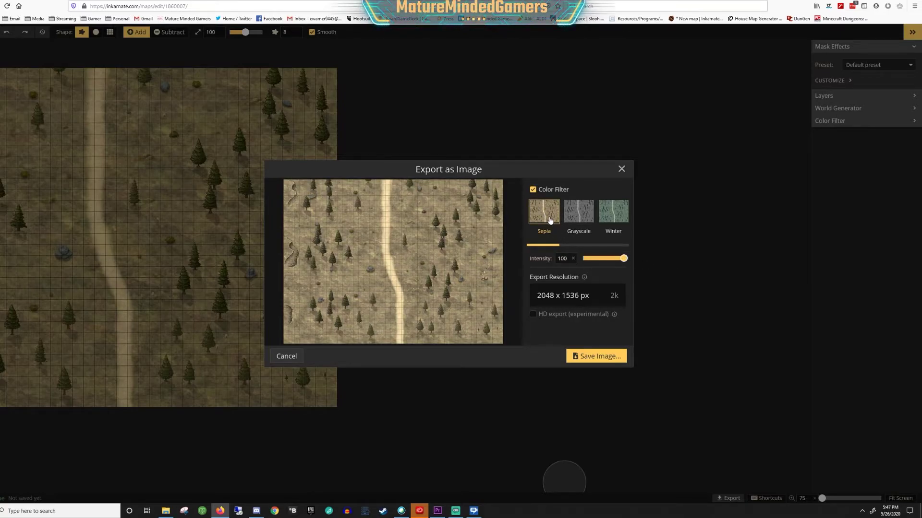
# Step: Preview the Grayscale, Winter, Red Sky, Night Scene and Overcast color filters on the export image
pyautogui.click(590, 216)
pyautogui.click(617, 218)
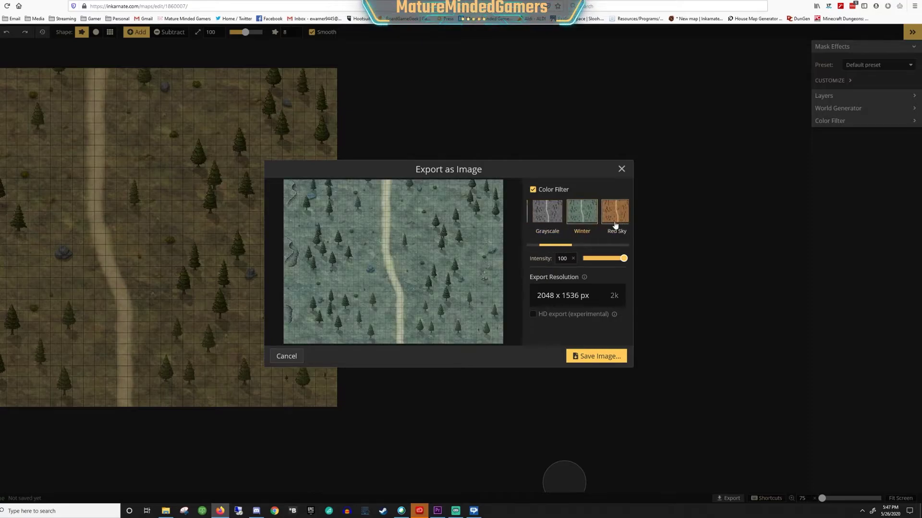
pyautogui.click(613, 214)
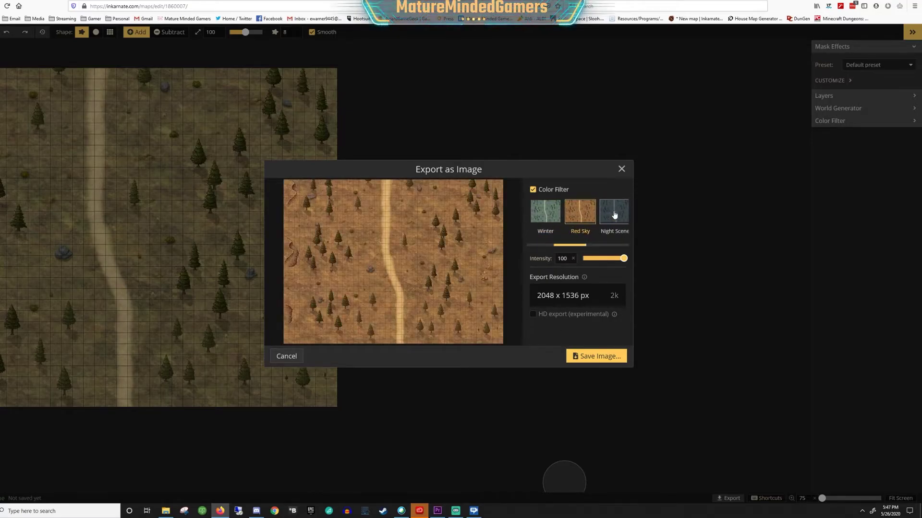
pyautogui.click(614, 215)
pyautogui.click(620, 219)
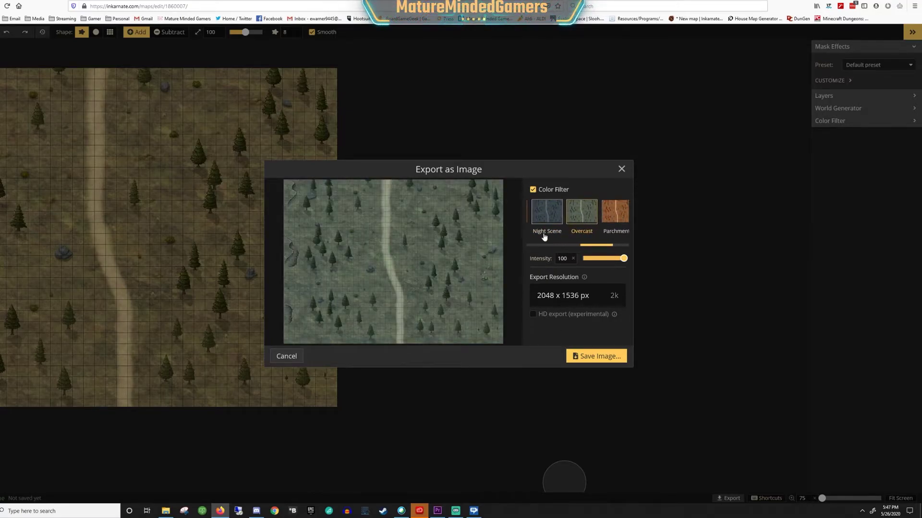
# Step: Enable HD export, try resolutions of 6963 x 5222 px and 2048 x 1536 px, and leave the export without saving
pyautogui.click(533, 315)
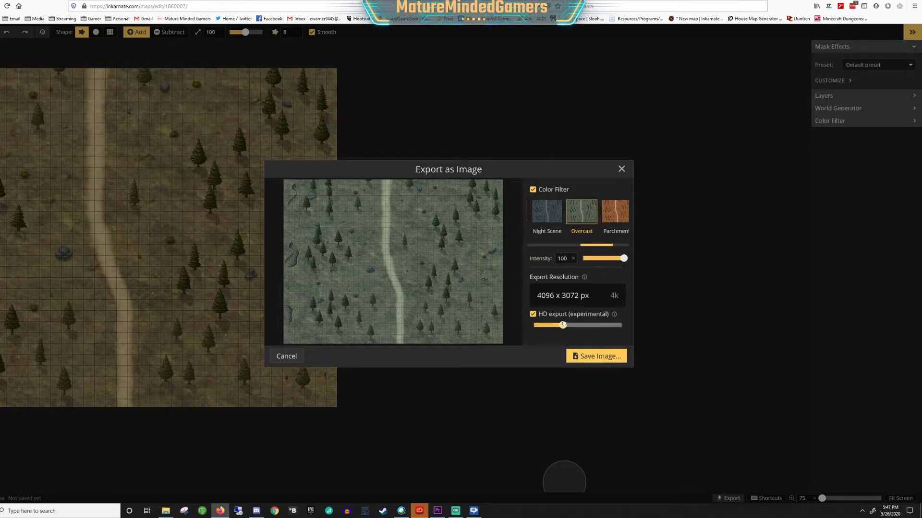
pyautogui.moveTo(563, 325); pyautogui.dragTo(604, 326)
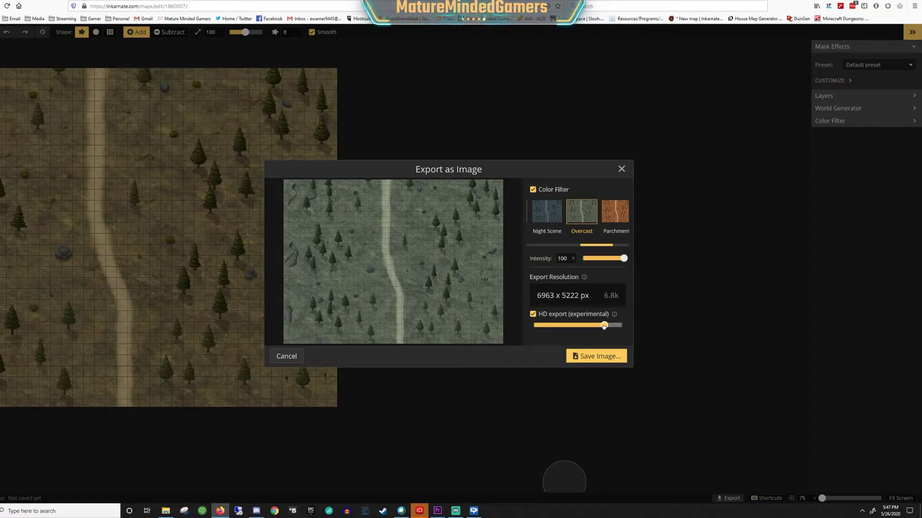
pyautogui.moveTo(604, 326); pyautogui.dragTo(505, 325)
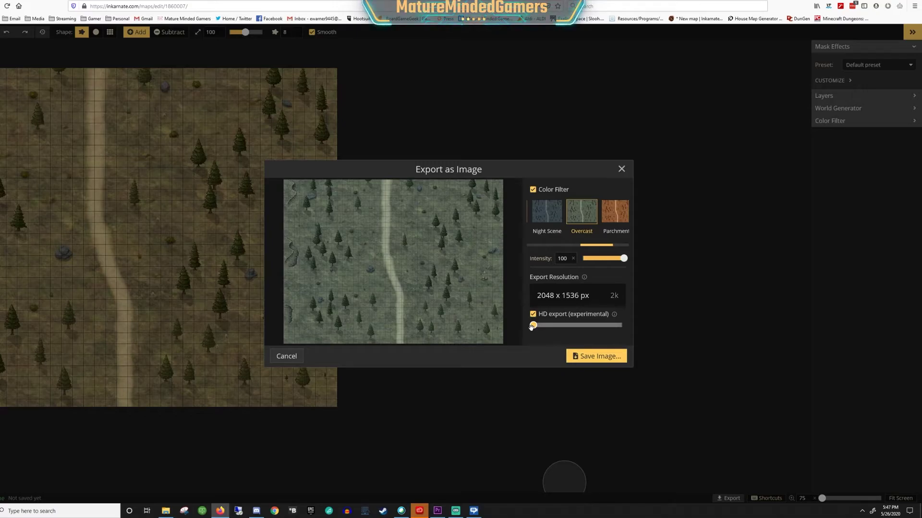
pyautogui.click(621, 169)
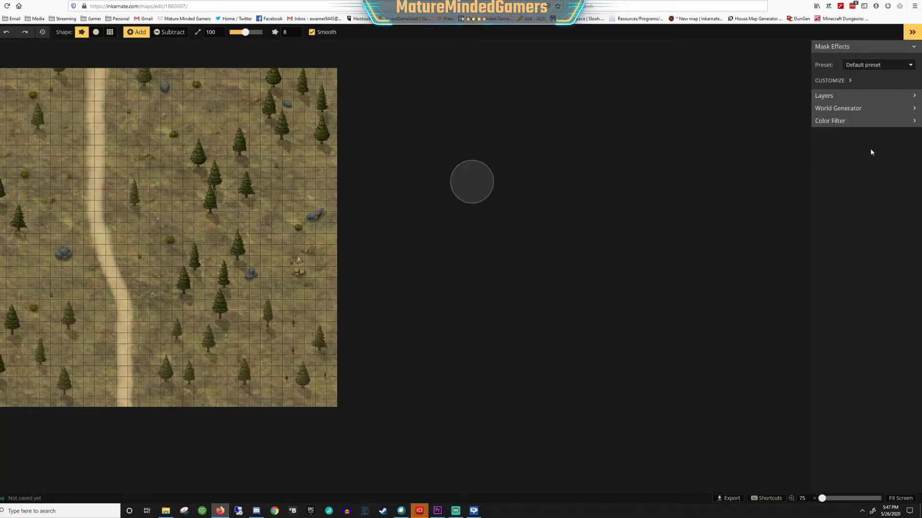
# Step: Open Inkarnate's What's New page to view the recent updates
pyautogui.click(2, 31)
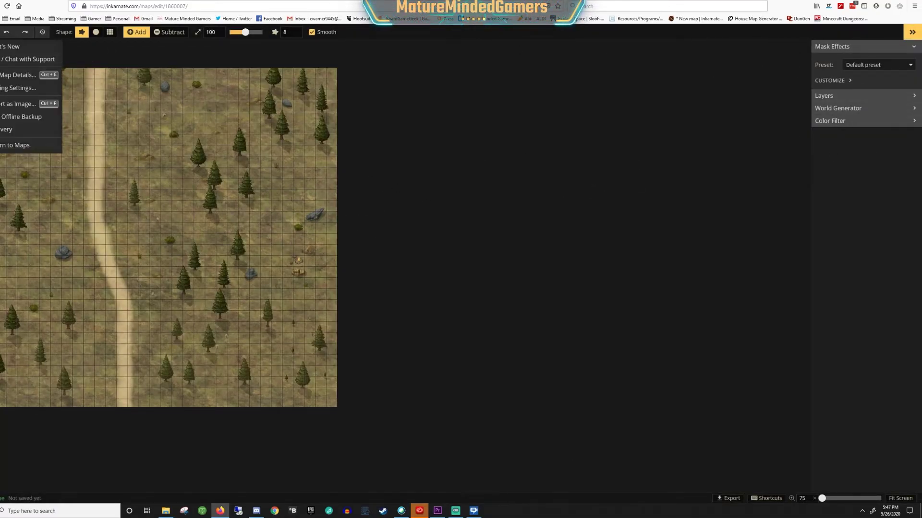
pyautogui.click(1, 46)
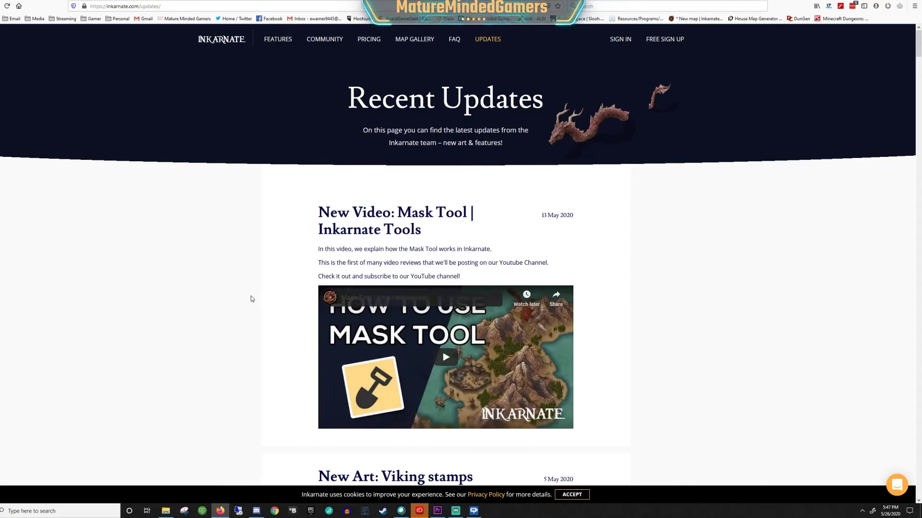
# Step: Read through the recent update posts on the Mask Tool video, Viking stamps and the Inkarnate 1.0 public release improvements
pyautogui.scroll(-2, 282, 309)
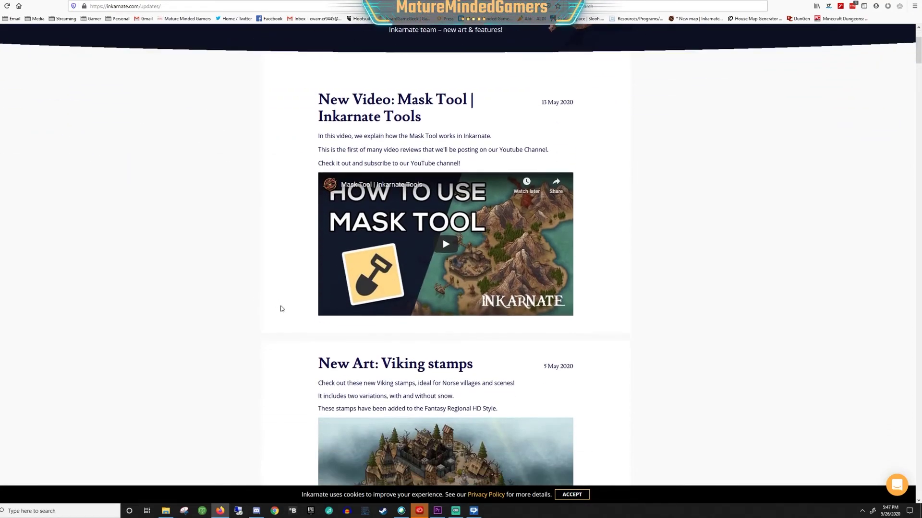
pyautogui.scroll(-12, 263, 328)
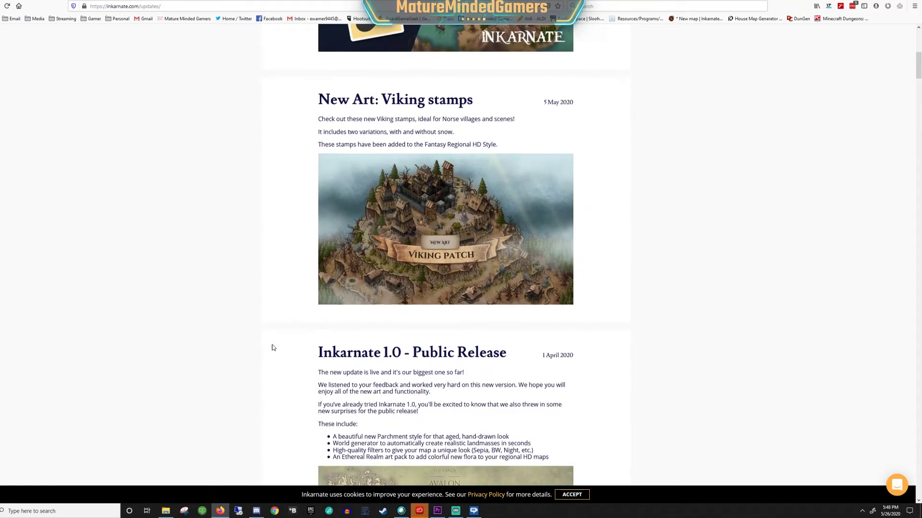
pyautogui.scroll(3, 314, 250)
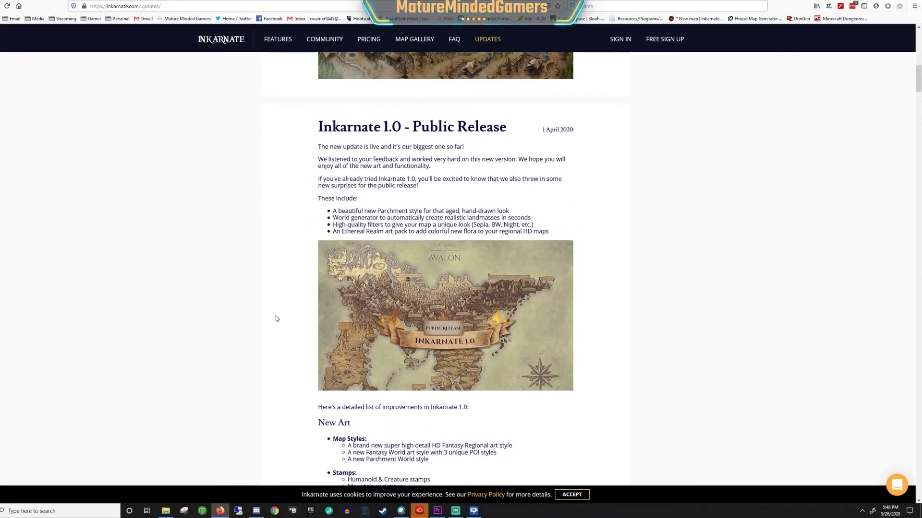
pyautogui.scroll(-6, 283, 307)
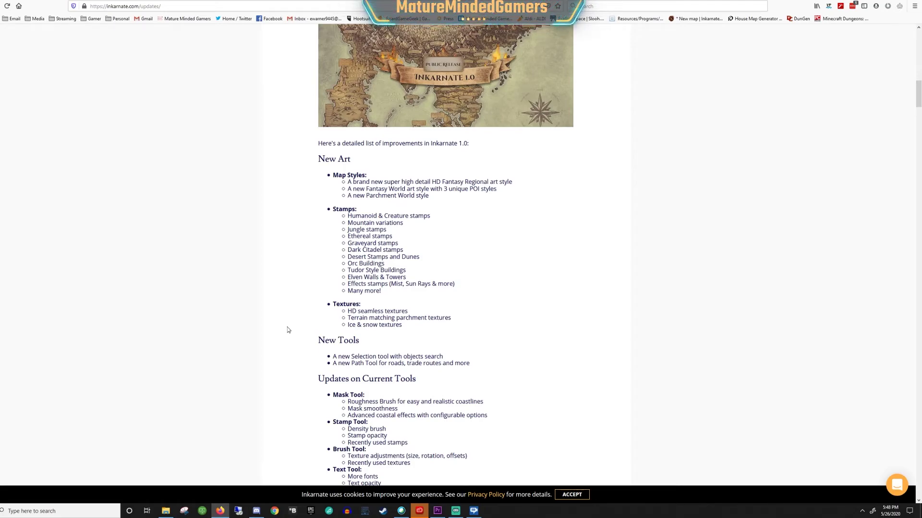
pyautogui.scroll(12, 288, 330)
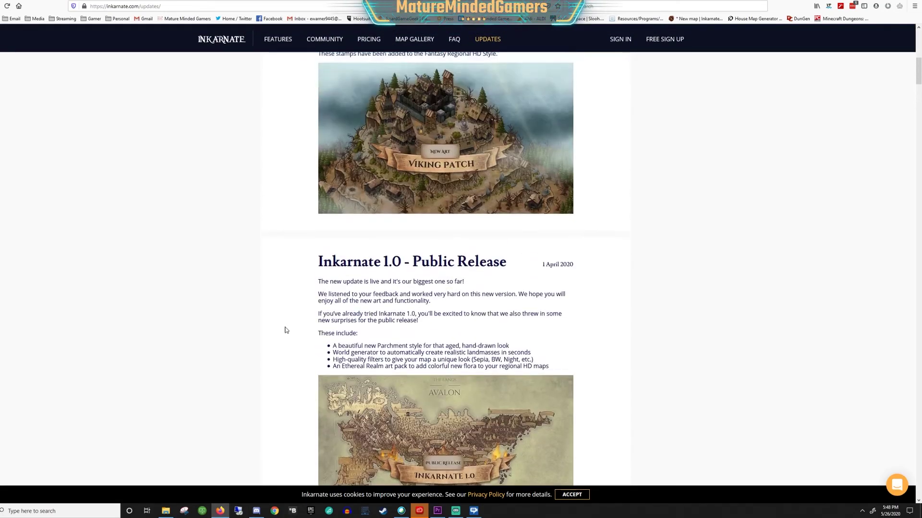
pyautogui.scroll(3, 330, 314)
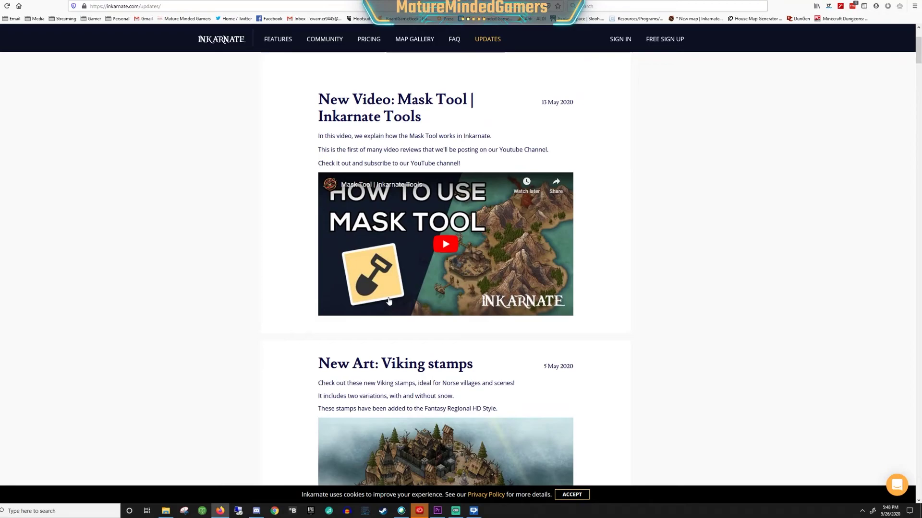